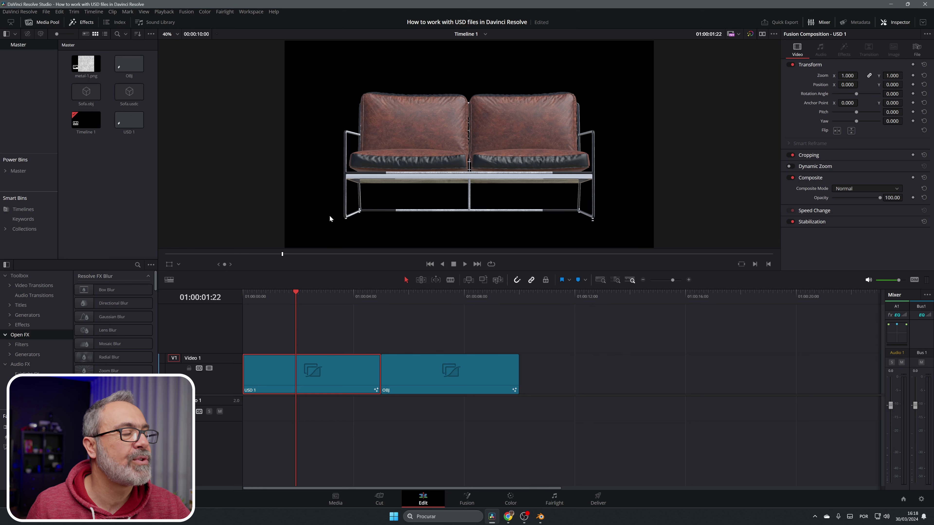
Compare the rendered sofas of the USD 1 and OBJ clips on the timeline
{"action": "left_click_drag", "start_coordinate": [297, 292], "coordinate": [440, 297]}
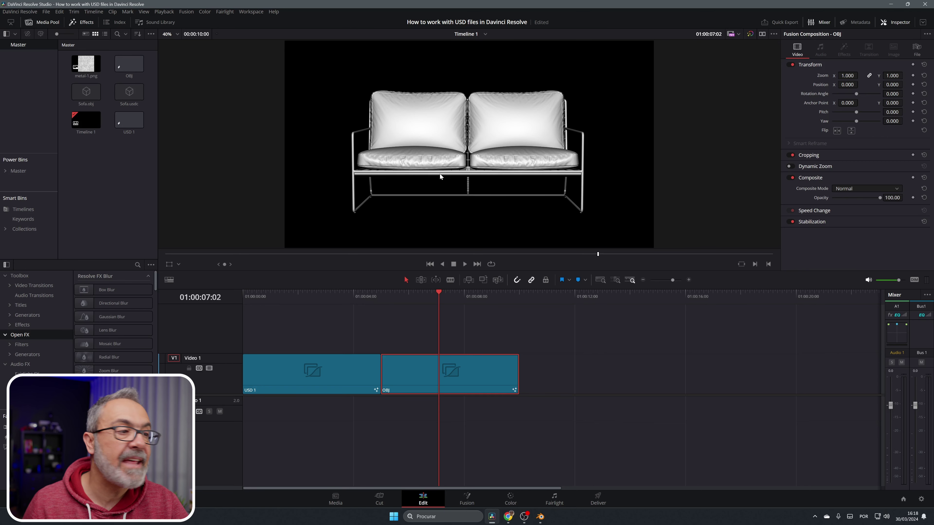
{"action": "left_click", "coordinate": [295, 298]}
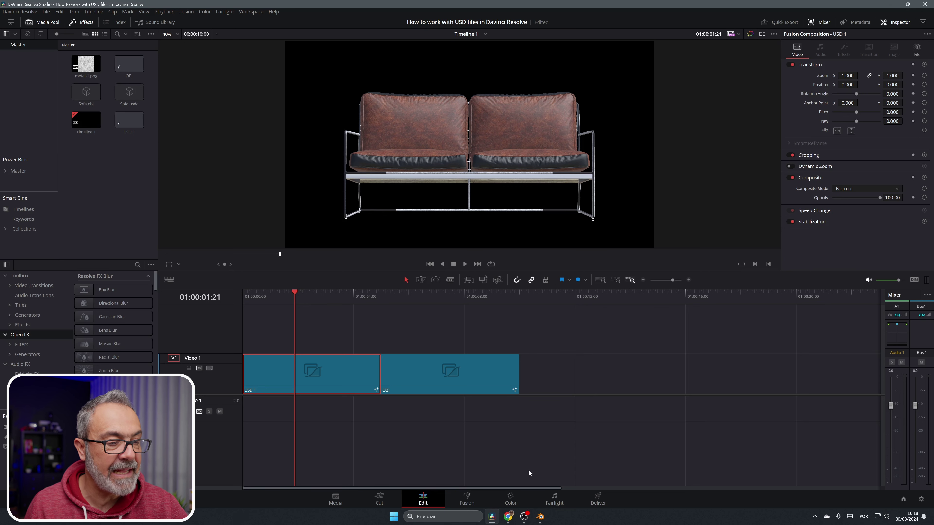
Switch to Blender and examine the textured sofa model from several angles
{"action": "left_click", "coordinate": [540, 517]}
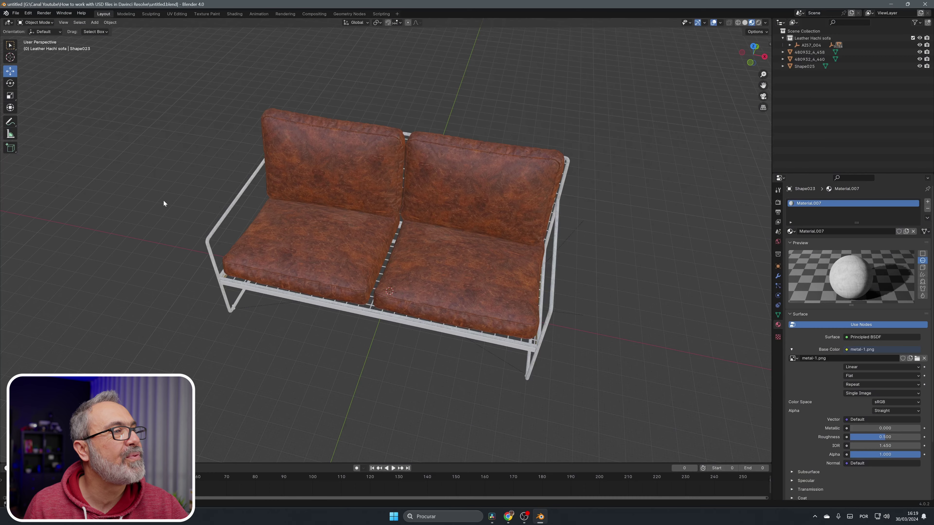
{"action": "key", "text": "KP_7"}
{"action": "key", "text": "KP_1"}
{"action": "left_click_drag", "start_coordinate": [463, 223], "coordinate": [225, 147]}
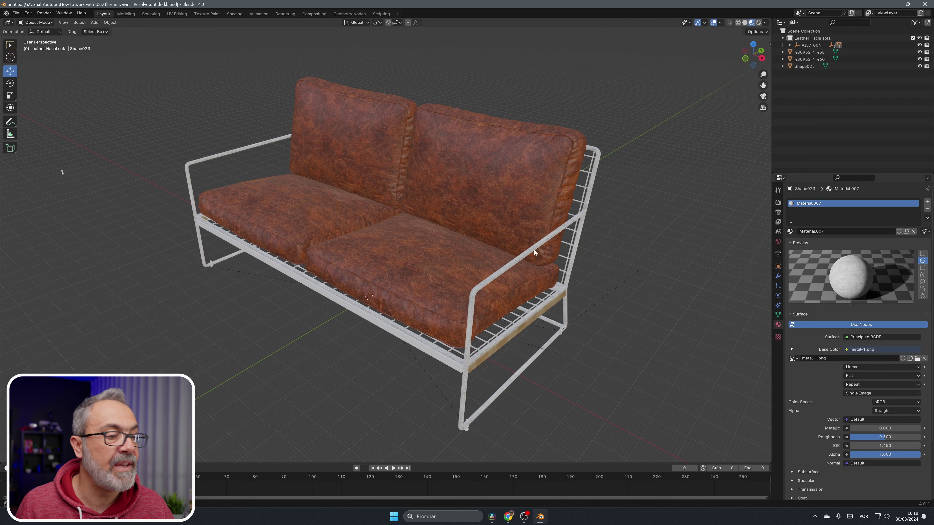
Switch to DaVinci Resolve, open the USD 1 clip's Fusion composition and examine its node tree and the available USD tools
{"action": "left_click", "coordinate": [492, 517]}
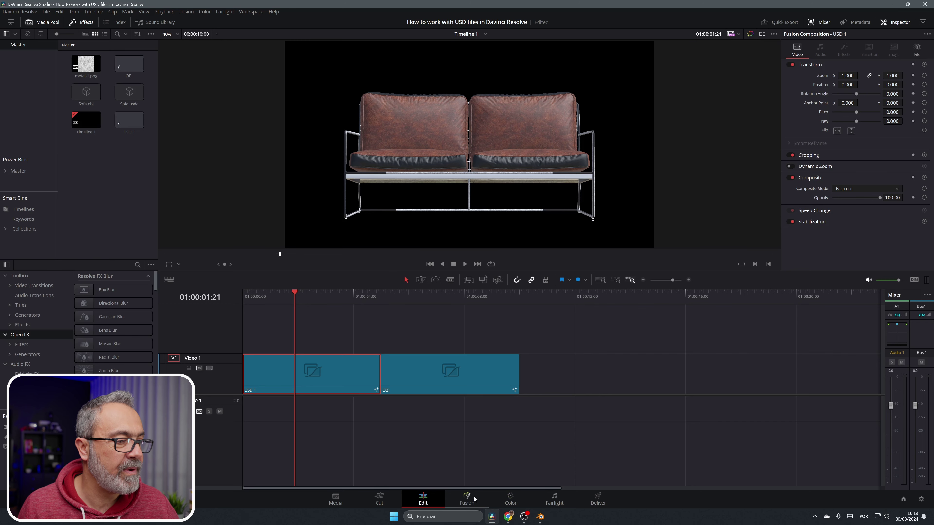
{"action": "left_click", "coordinate": [466, 501]}
{"action": "scroll", "coordinate": [523, 390], "scroll_direction": "up", "scroll_amount": 3}
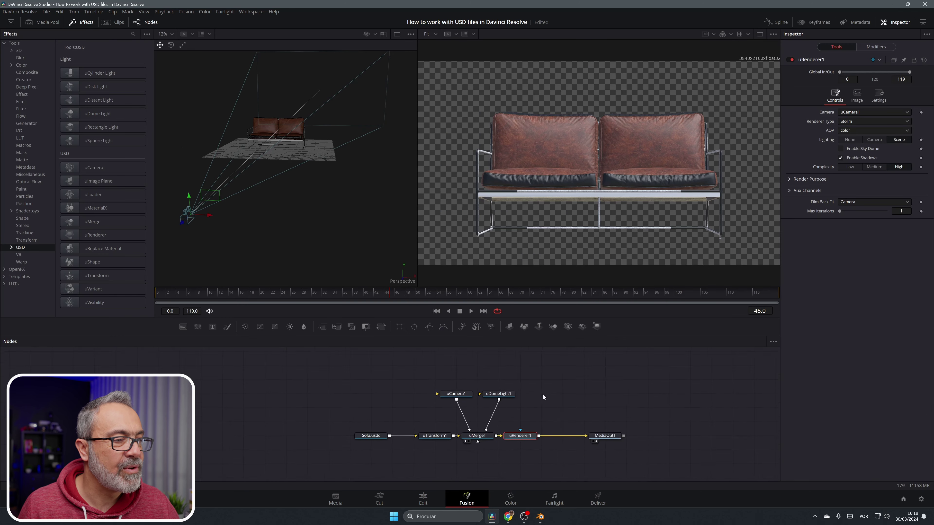
{"action": "left_click_drag", "start_coordinate": [521, 380], "coordinate": [536, 372]}
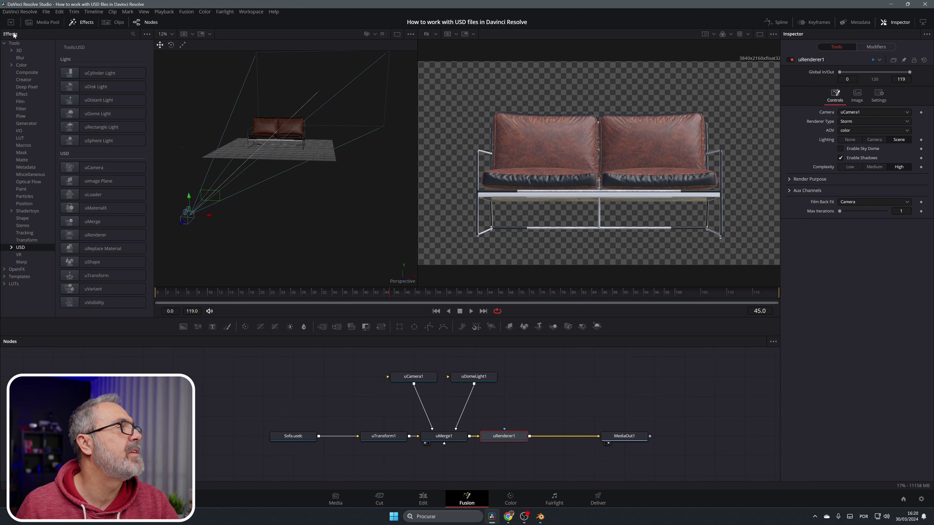
{"action": "left_click", "coordinate": [15, 43]}
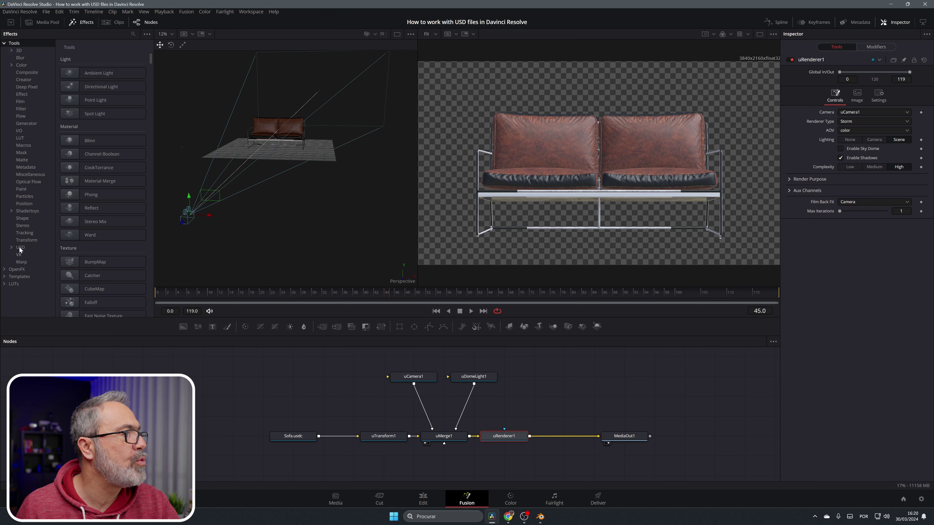
{"action": "left_click", "coordinate": [27, 249]}
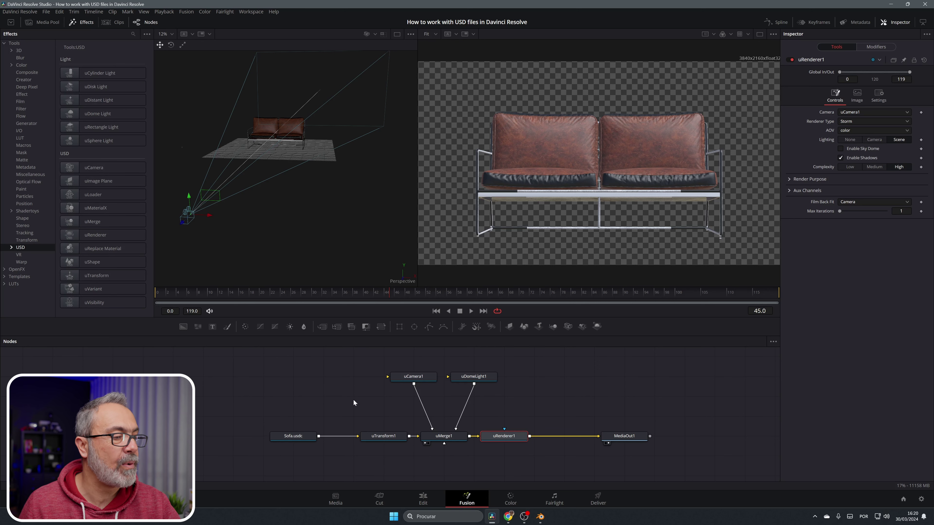
Open the OBJ clip's composition in Fusion and examine its whole node tree
{"action": "left_click", "coordinate": [423, 501]}
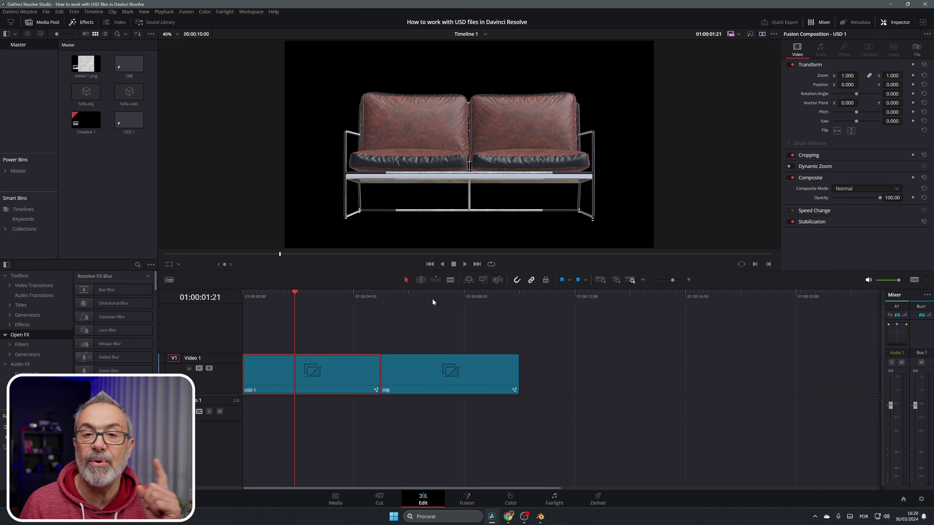
{"action": "left_click", "coordinate": [443, 372]}
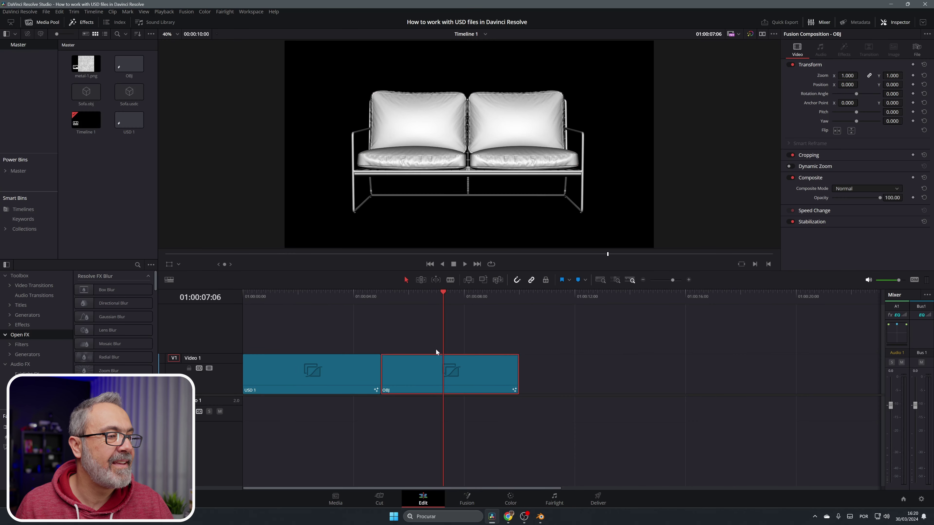
{"action": "left_click", "coordinate": [467, 500]}
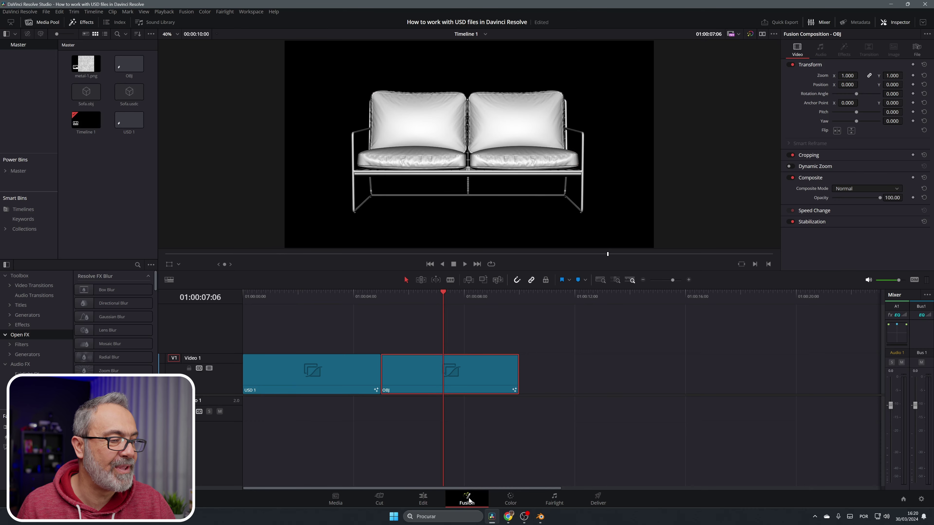
{"action": "scroll", "coordinate": [662, 407], "scroll_direction": "down", "scroll_amount": 5}
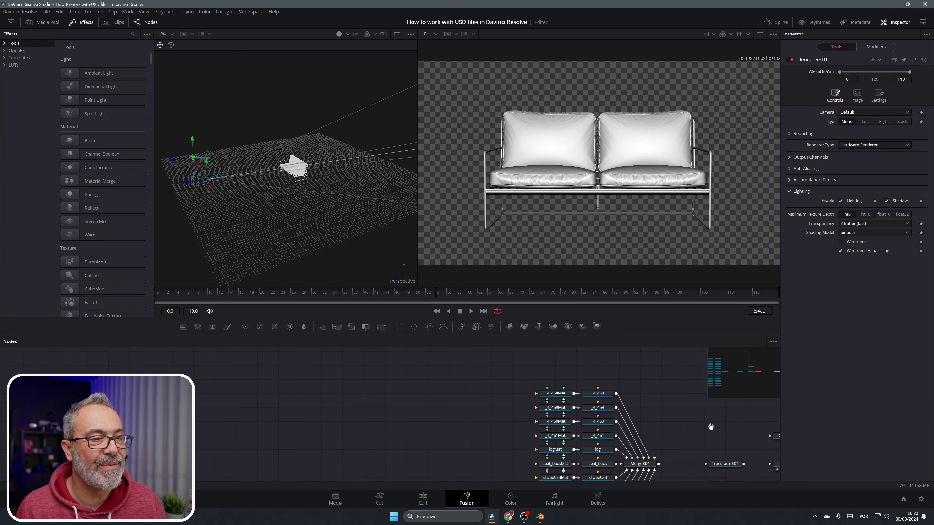
{"action": "scroll", "coordinate": [475, 411], "scroll_direction": "down", "scroll_amount": 3}
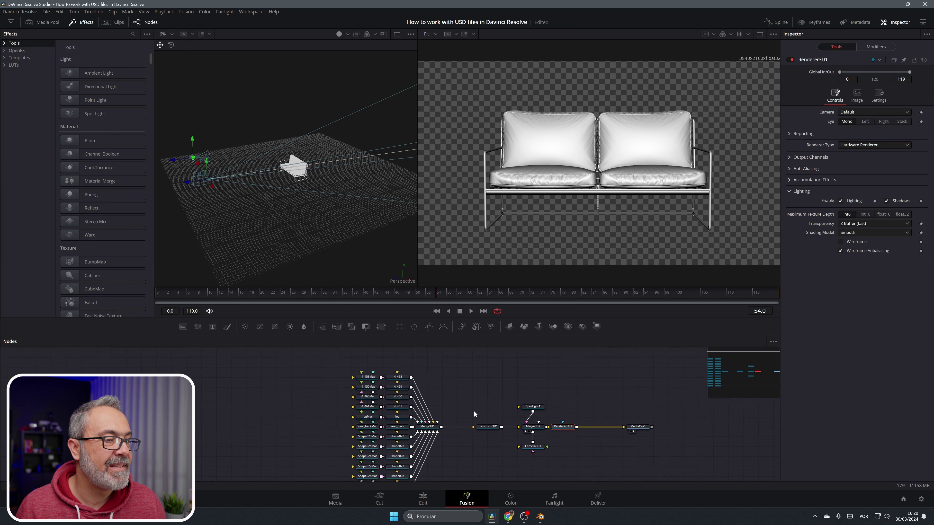
{"action": "left_click_drag", "start_coordinate": [465, 426], "coordinate": [465, 424]}
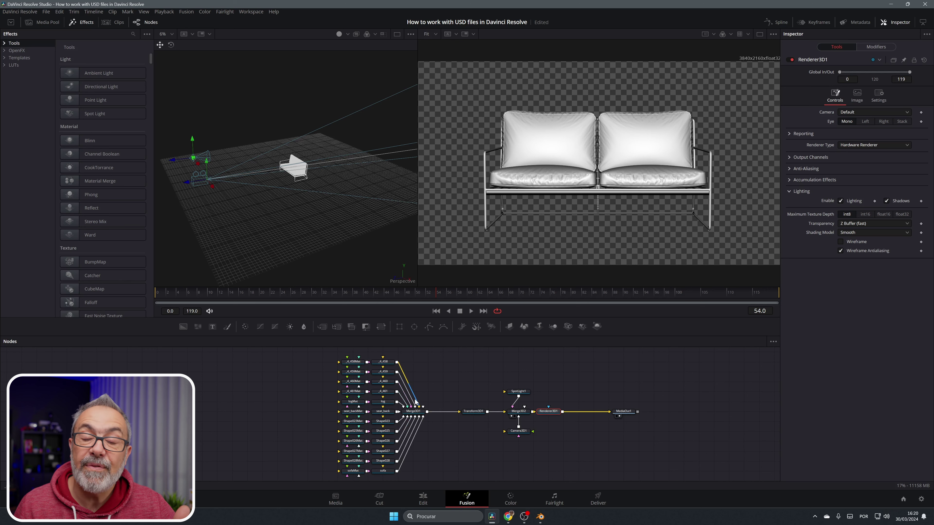
{"action": "left_click", "coordinate": [187, 12]}
{"action": "mouse_move", "coordinate": [192, 50]}
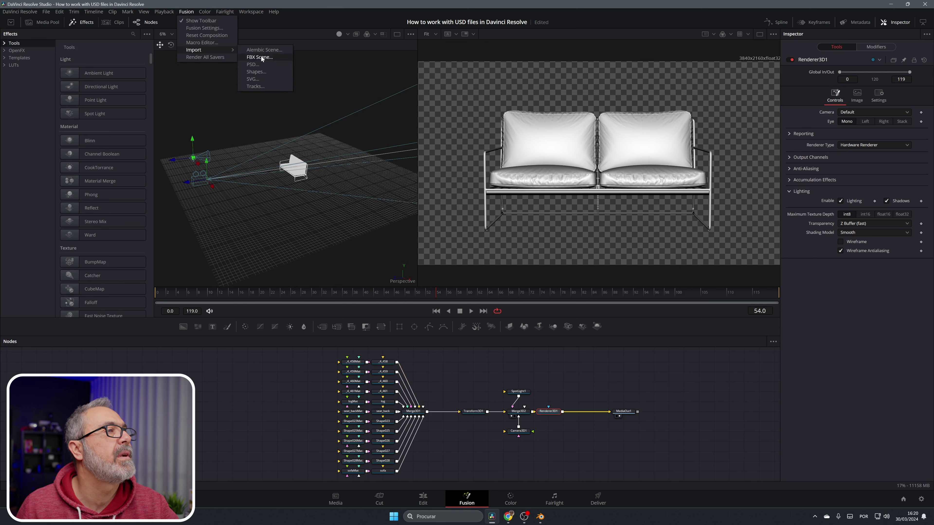
{"action": "left_click", "coordinate": [265, 57]}
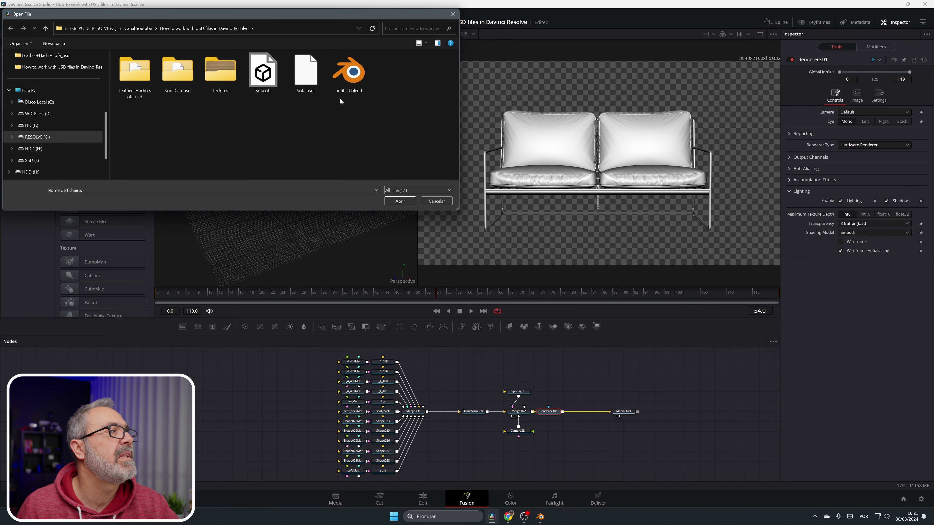
{"action": "left_click", "coordinate": [258, 81]}
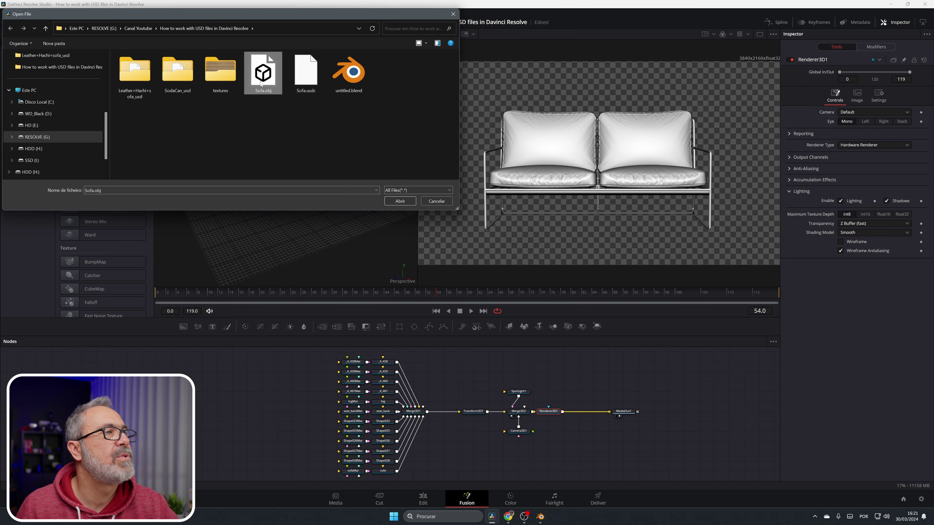
{"action": "left_click", "coordinate": [437, 202]}
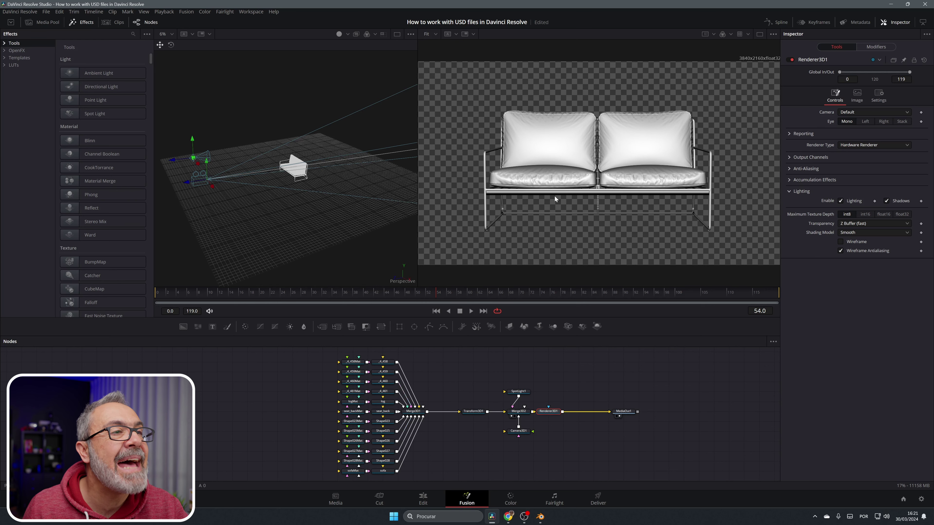
Return to the USD 1 clip's Fusion composition and examine its complete node tree for comparison with the OBJ one
{"action": "left_click", "coordinate": [312, 368]}
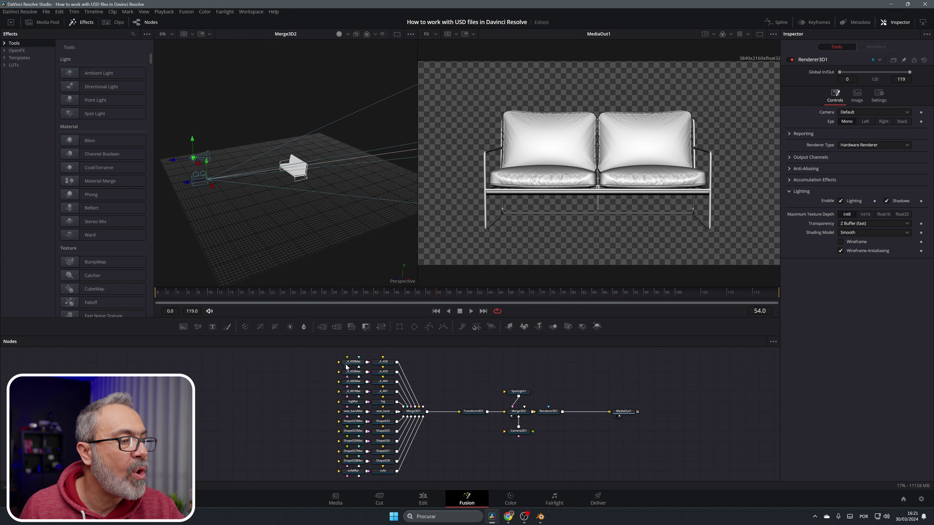
{"action": "scroll", "coordinate": [353, 441], "scroll_direction": "down", "scroll_amount": 2}
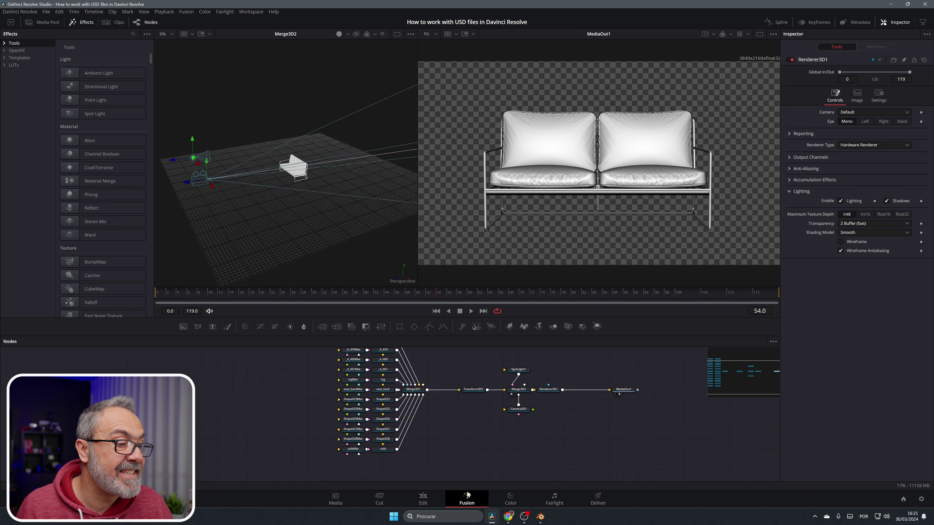
{"action": "left_click", "coordinate": [423, 501]}
{"action": "left_click", "coordinate": [323, 380]}
{"action": "left_click", "coordinate": [467, 501]}
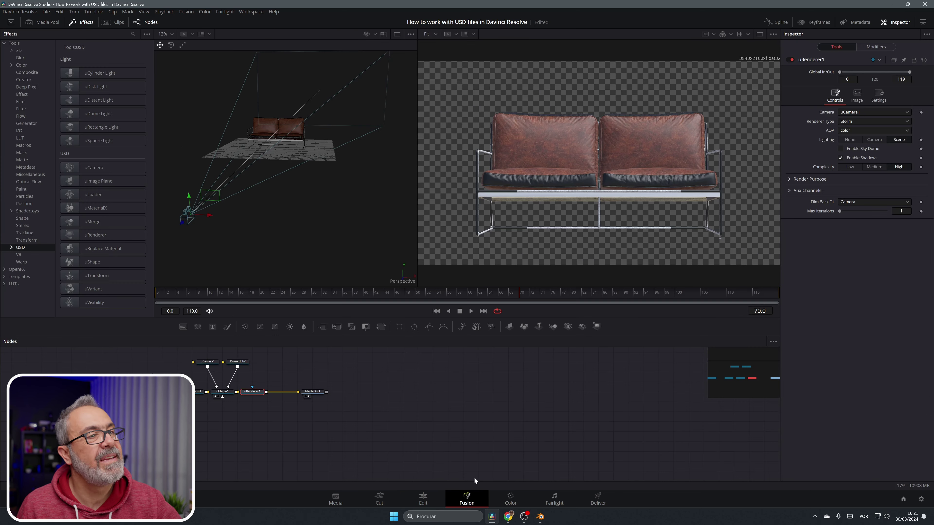
{"action": "key", "text": "ctrl+f"}
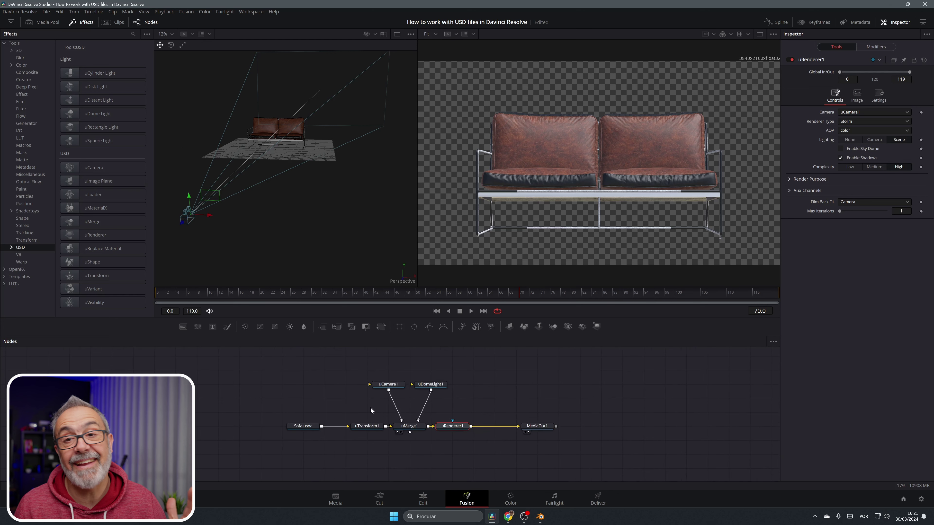
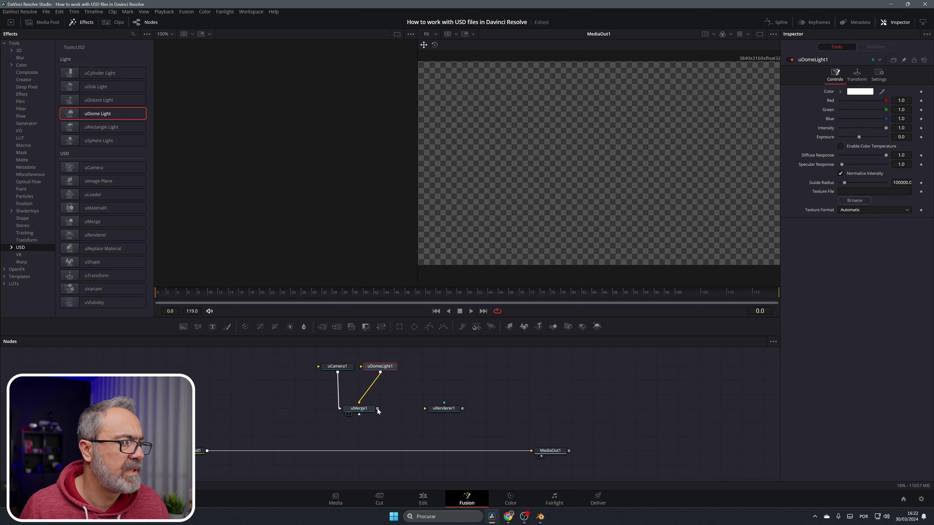
Connect uMerge1 to uRenderer1 and merge the renderer's output into the line feeding MediaOut1
{"action": "left_click_drag", "start_coordinate": [377, 408], "coordinate": [208, 451]}
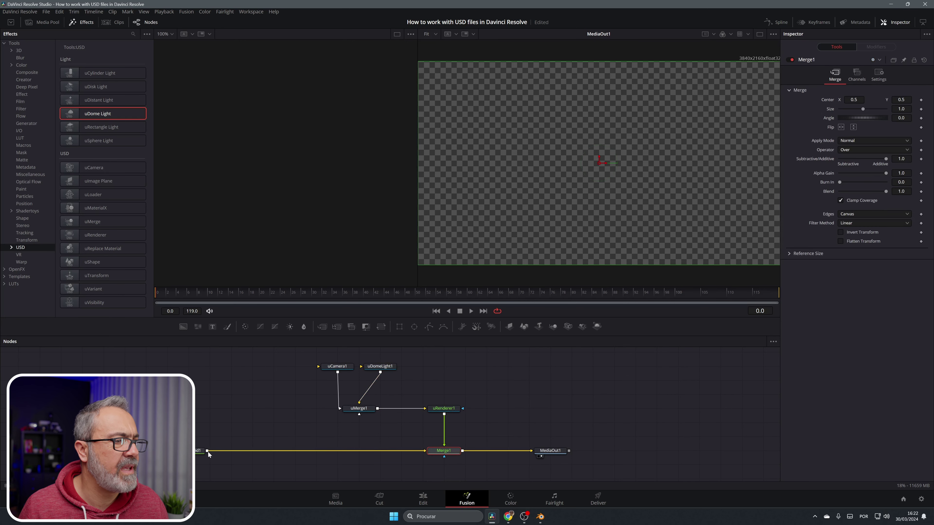
Set uRenderer1's camera to uCamera1 and its lighting to Scene, switching the sky dome on and off again
{"action": "left_click", "coordinate": [449, 412]}
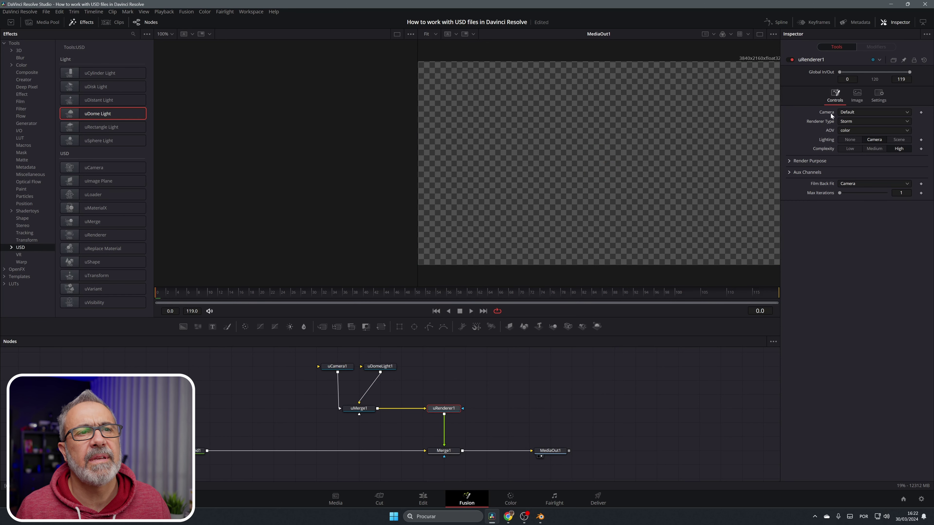
{"action": "left_click", "coordinate": [861, 112]}
{"action": "left_click", "coordinate": [855, 130]}
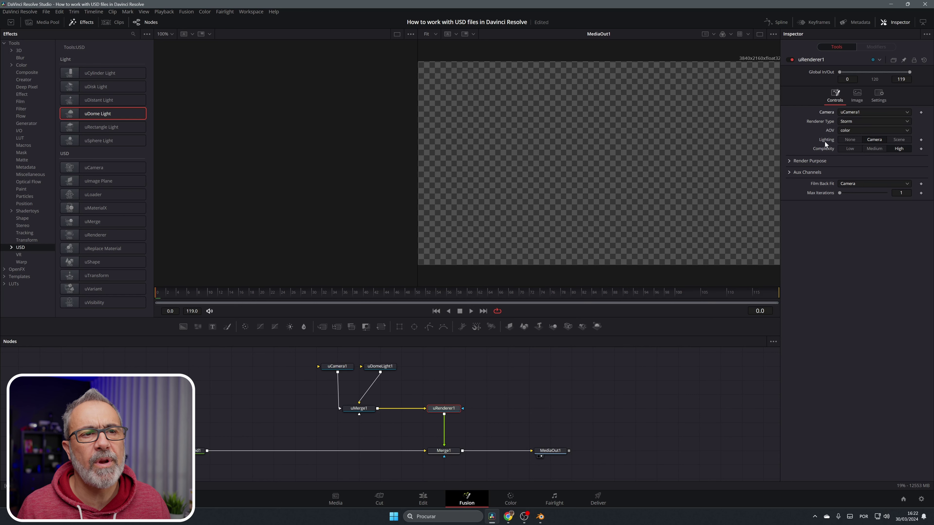
{"action": "left_click", "coordinate": [889, 148]}
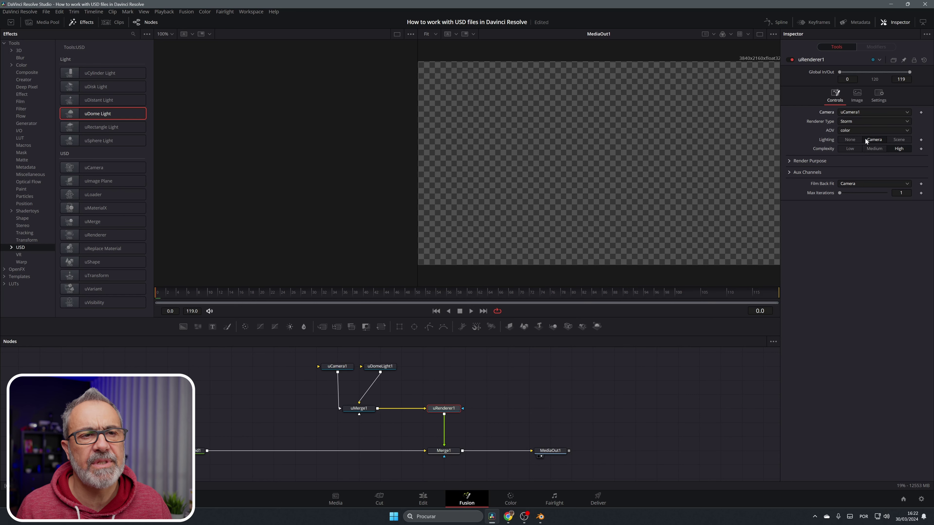
{"action": "left_click", "coordinate": [900, 140]}
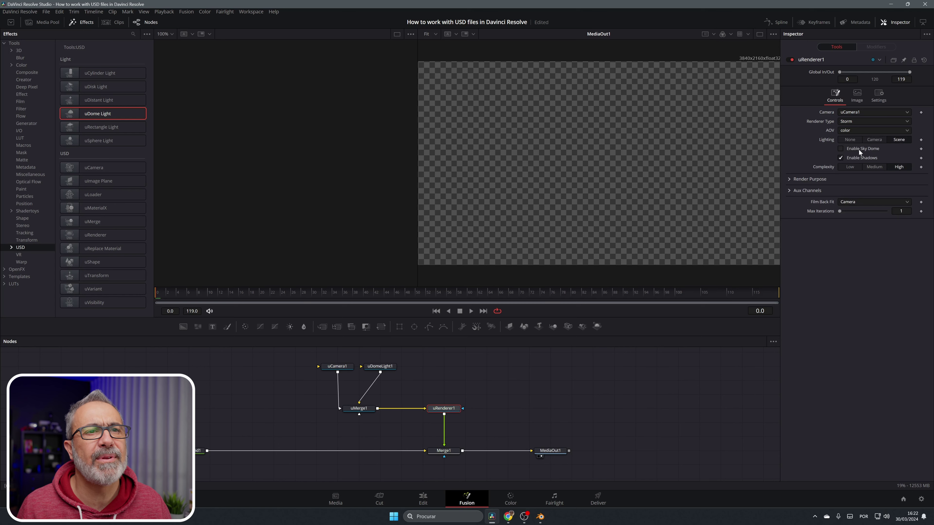
{"action": "left_click", "coordinate": [841, 149]}
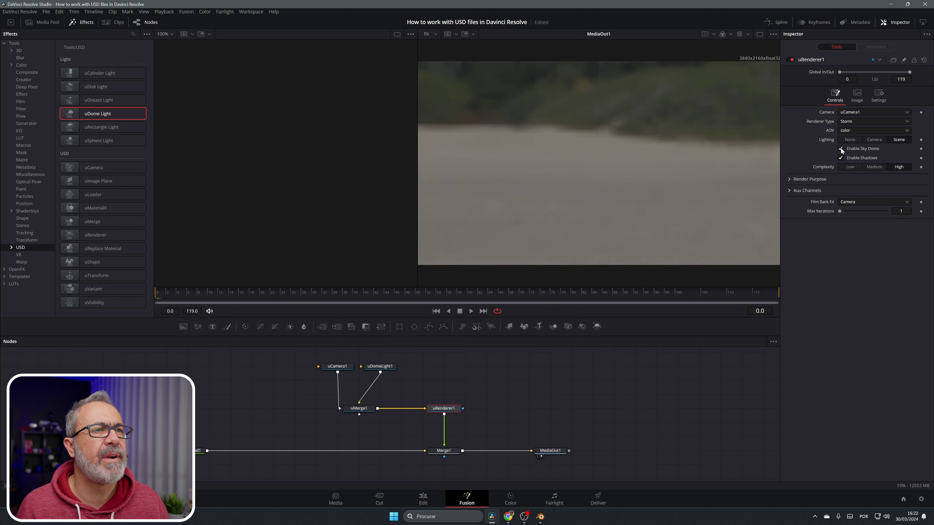
{"action": "left_click", "coordinate": [841, 149]}
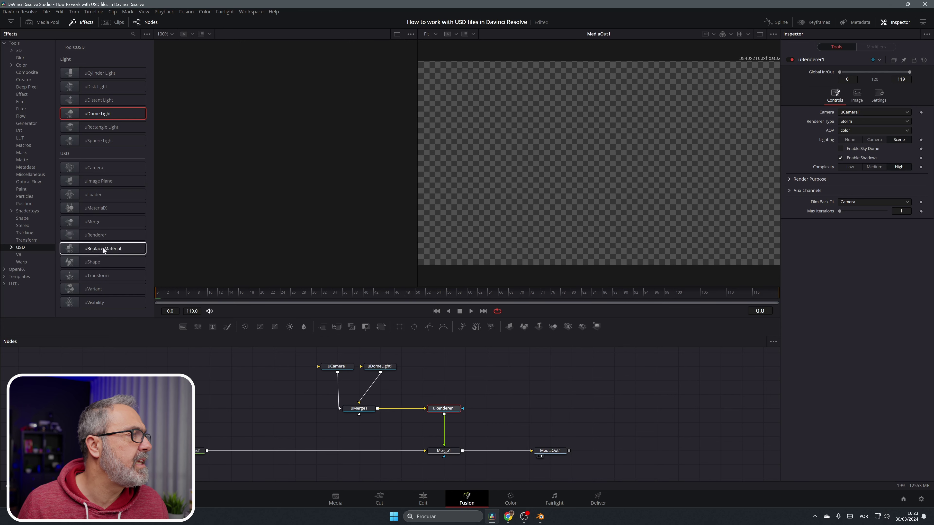
Add a uLoader node that loads Sofa.usdc and connect it to uMerge1 through a new uTransform node
{"action": "left_click_drag", "start_coordinate": [106, 198], "coordinate": [201, 268]}
{"action": "left_click_drag", "start_coordinate": [282, 405], "coordinate": [282, 405]}
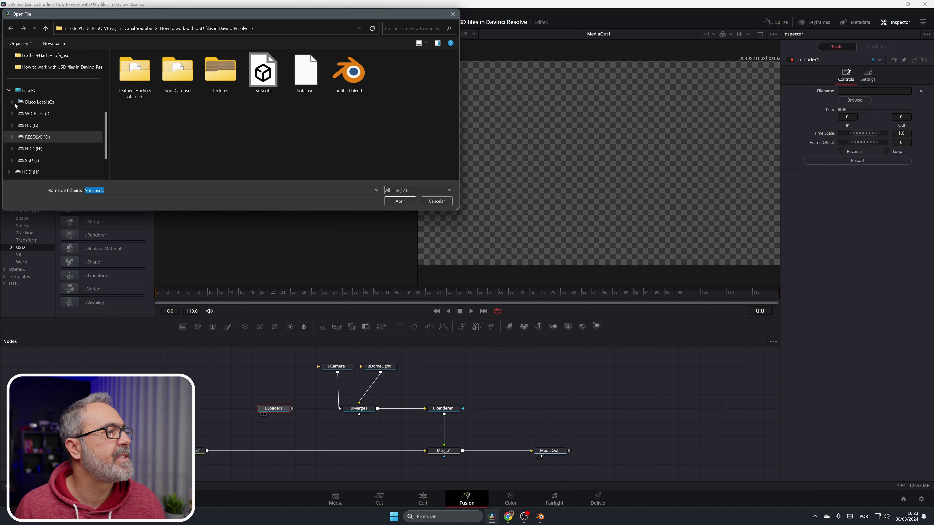
{"action": "left_click", "coordinate": [306, 73]}
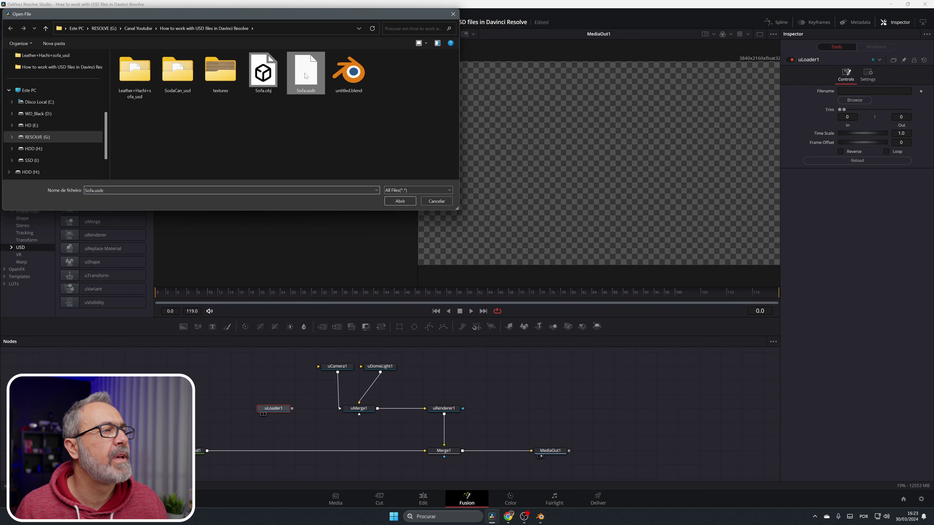
{"action": "left_click", "coordinate": [400, 202]}
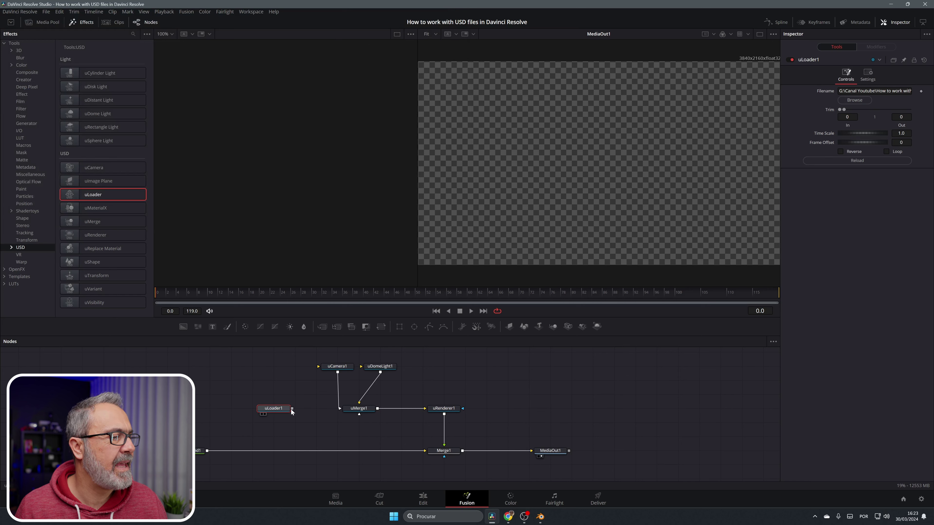
{"action": "left_click", "coordinate": [102, 275]}
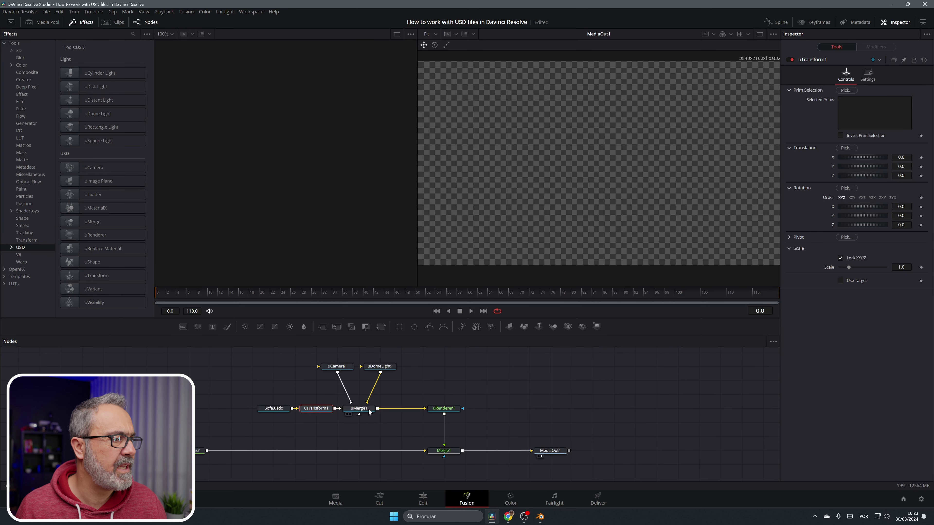
Display uMerge1 in the empty viewer and move the camera and dome light away from the scene's origin
{"action": "left_click", "coordinate": [361, 411]}
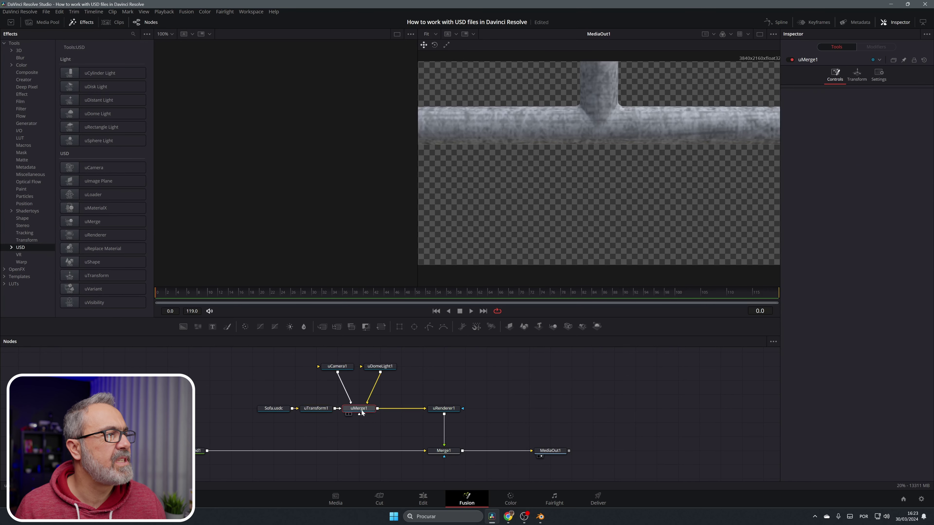
{"action": "key", "text": "1"}
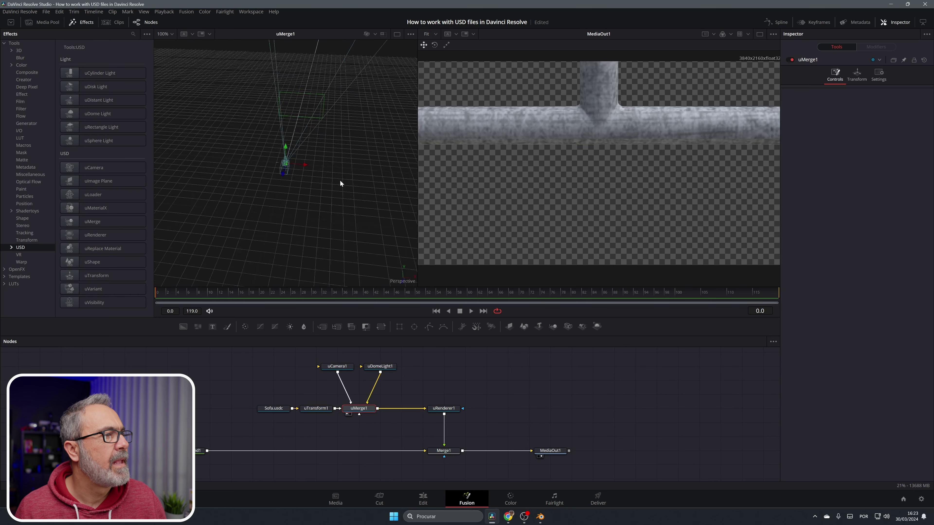
{"action": "left_click_drag", "start_coordinate": [340, 179], "coordinate": [307, 180]}
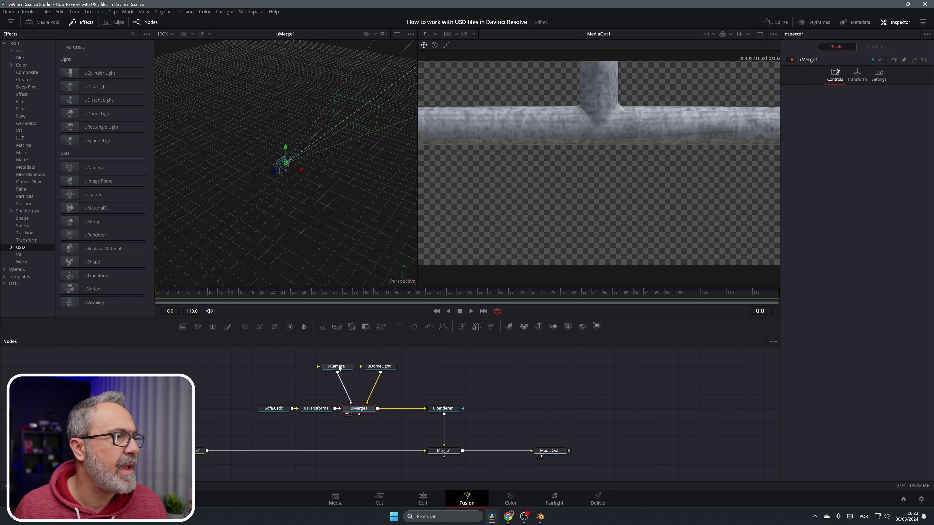
{"action": "left_click_drag", "start_coordinate": [271, 175], "coordinate": [183, 239]}
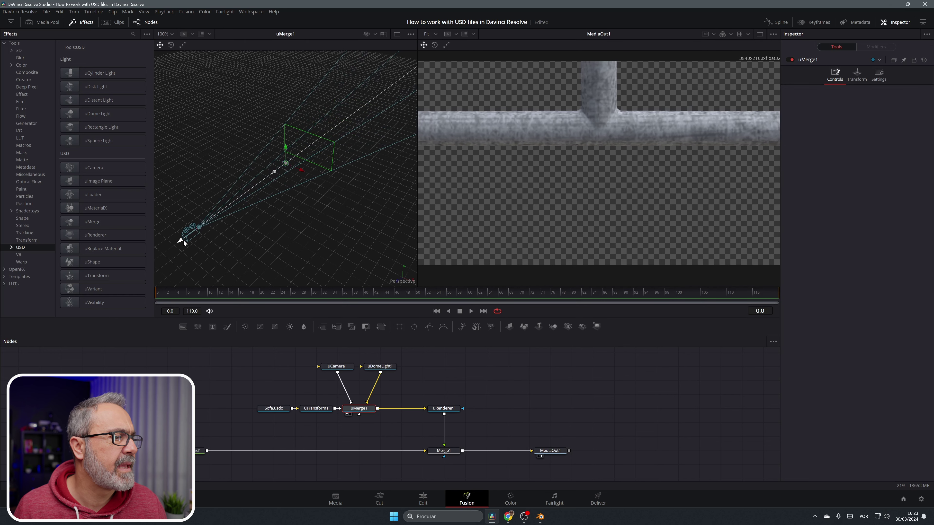
{"action": "left_click", "coordinate": [375, 367]}
{"action": "left_click_drag", "start_coordinate": [274, 173], "coordinate": [252, 107]}
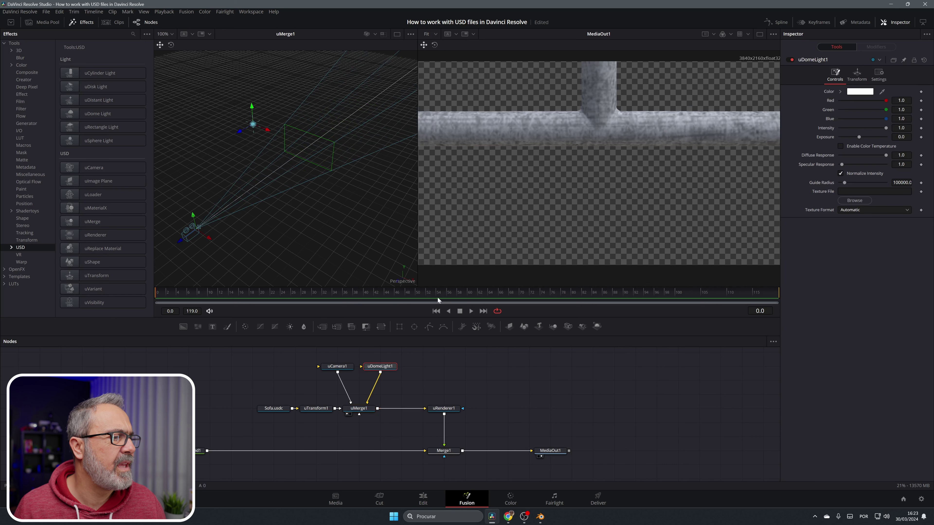
Scale the sofa down to 0.003 in uTransform1, trying other small scale values along the way
{"action": "left_click", "coordinate": [316, 409]}
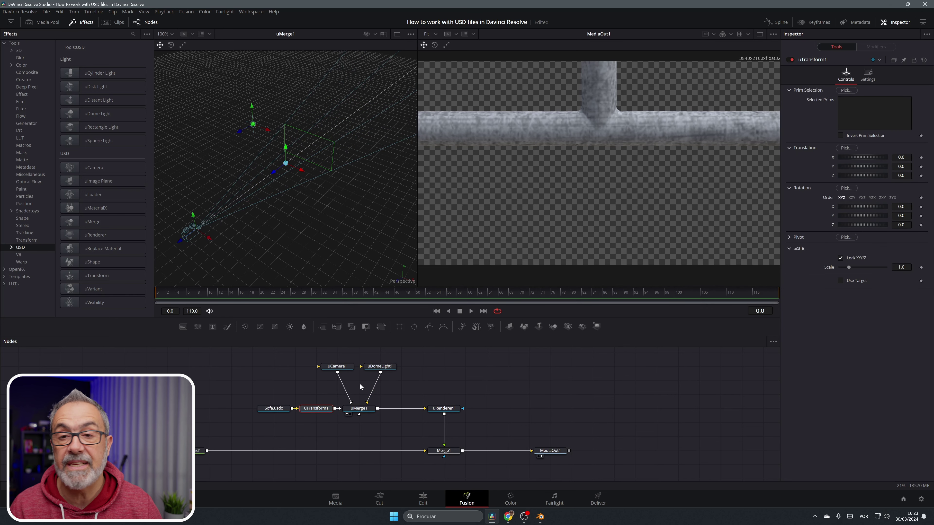
{"action": "left_click", "coordinate": [901, 267]}
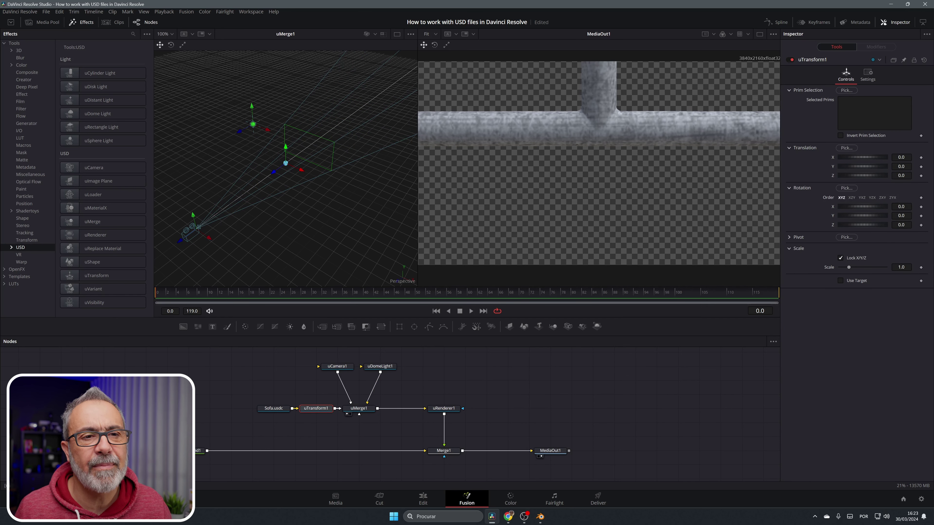
{"action": "type", "text": "0.9150.002"}
{"action": "key", "text": "Return"}
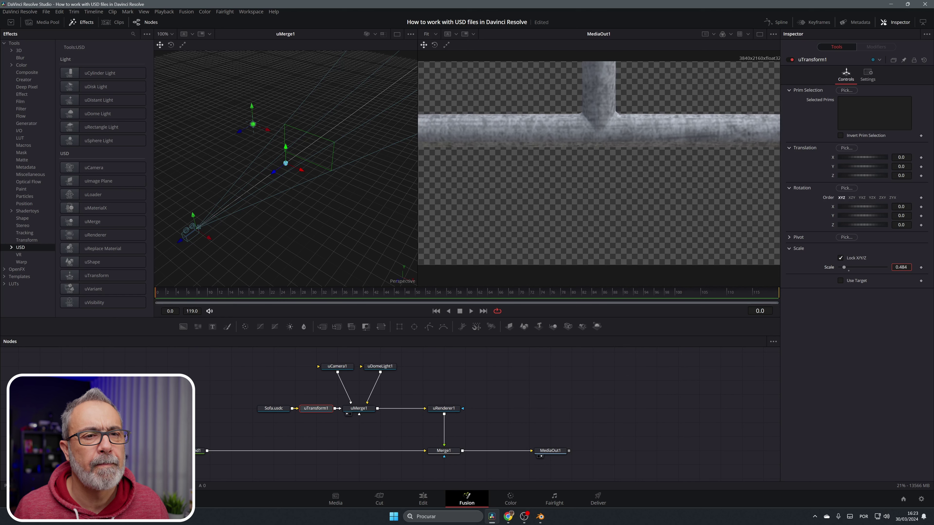
{"action": "type", "text": "0.001"}
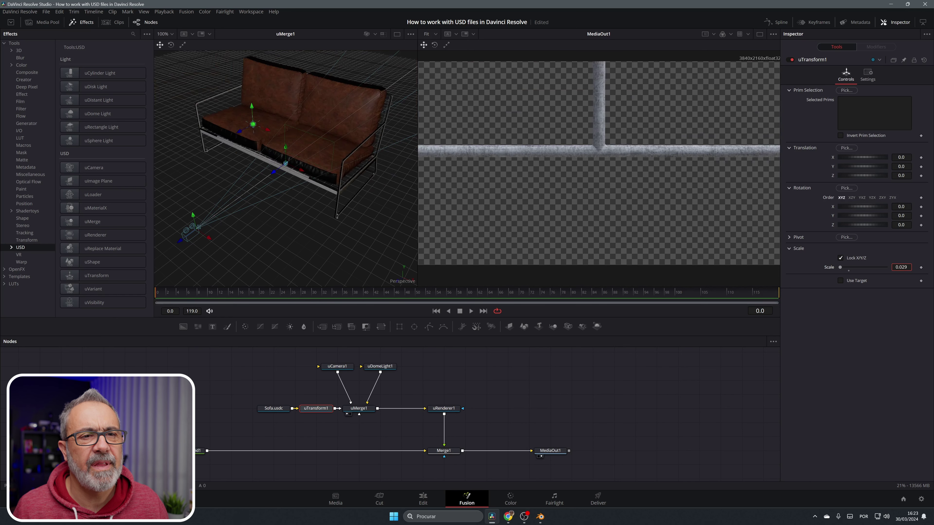
{"action": "key", "text": "Return"}
{"action": "type", "text": "0.003"}
{"action": "key", "text": "Return"}
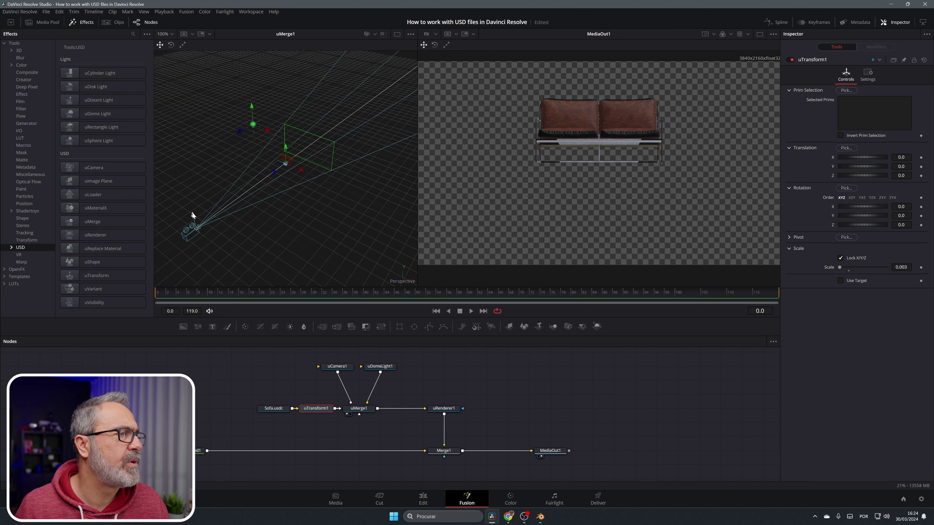
Reposition uCamera1 closer to the sofa at about Y 0.375 and Z 2.01, and set its X rotation to about -5.7
{"action": "left_click_drag", "start_coordinate": [193, 215], "coordinate": [239, 220]}
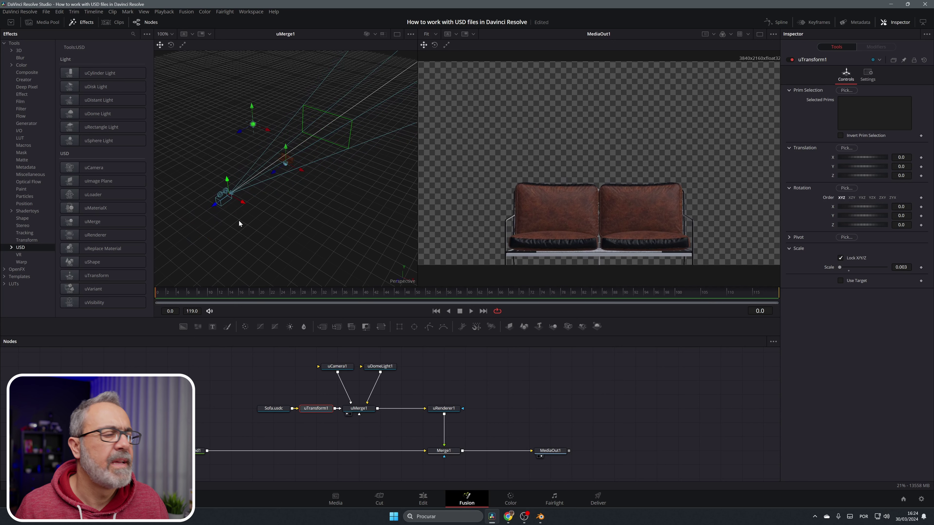
{"action": "left_click", "coordinate": [339, 368]}
{"action": "left_click", "coordinate": [859, 73]}
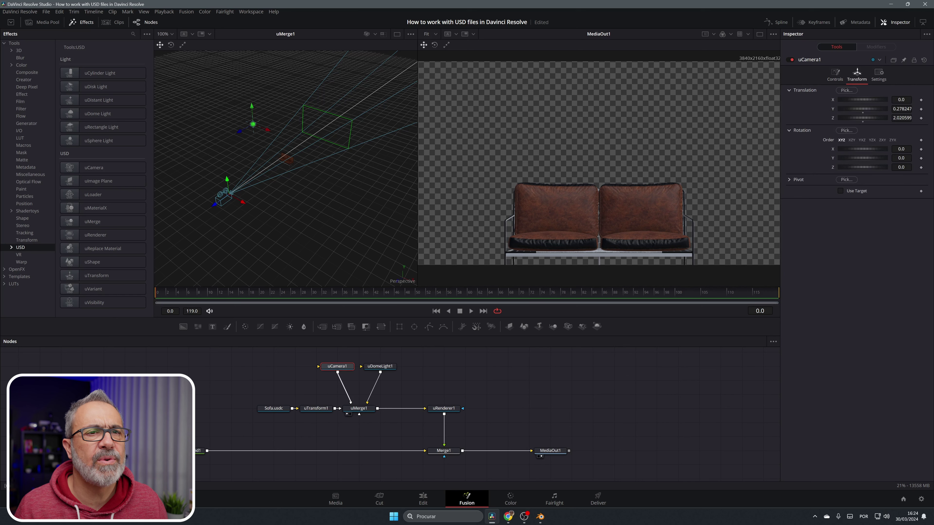
{"action": "left_click_drag", "start_coordinate": [901, 149], "coordinate": [890, 149]}
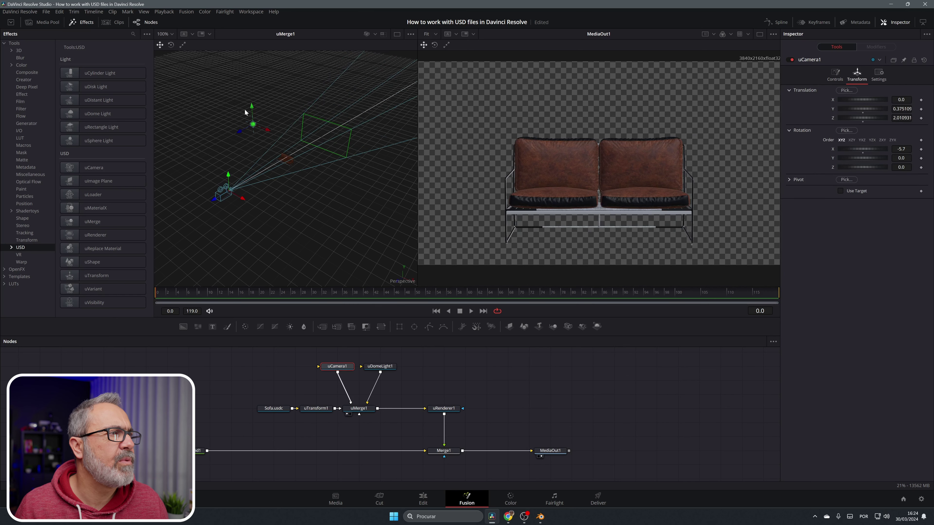
Set uDomeLight1's intensity to 1.5 and its exposure to about 1.13
{"action": "left_click", "coordinate": [370, 368]}
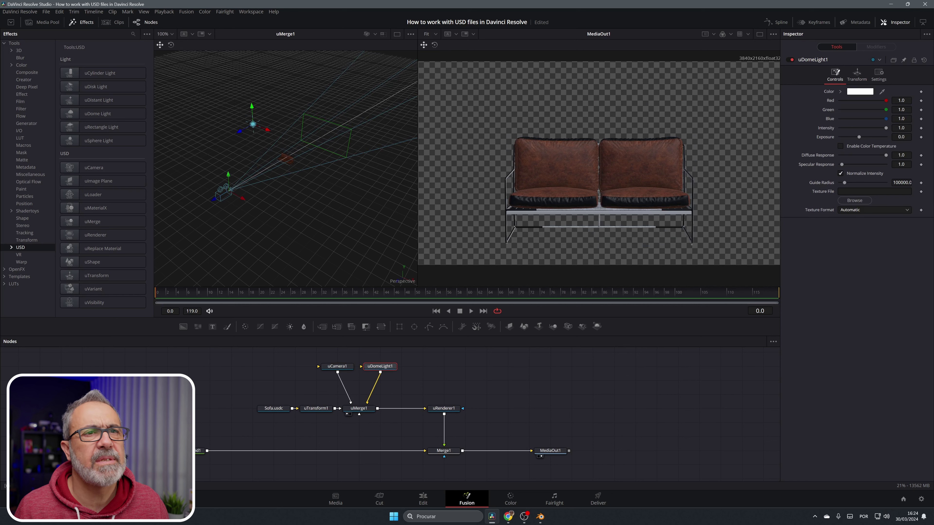
{"action": "left_click", "coordinate": [857, 74]}
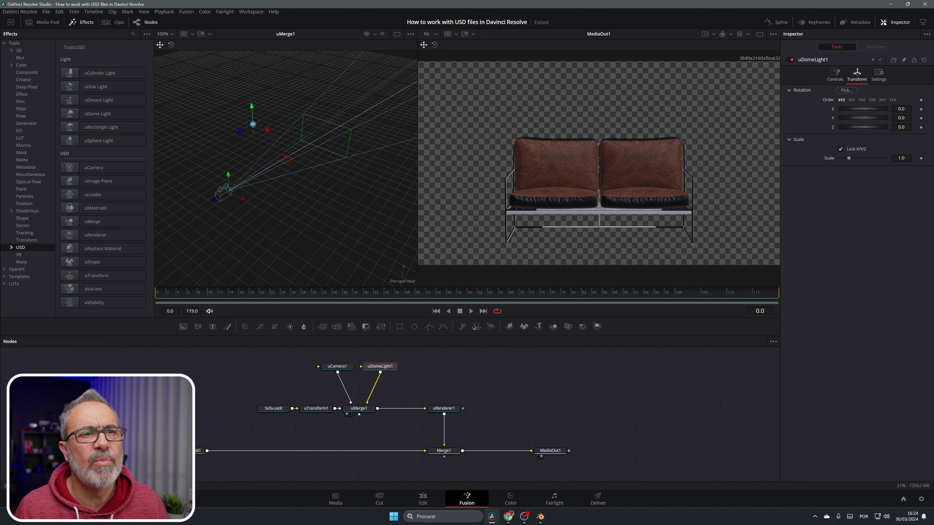
{"action": "left_click", "coordinate": [832, 77]}
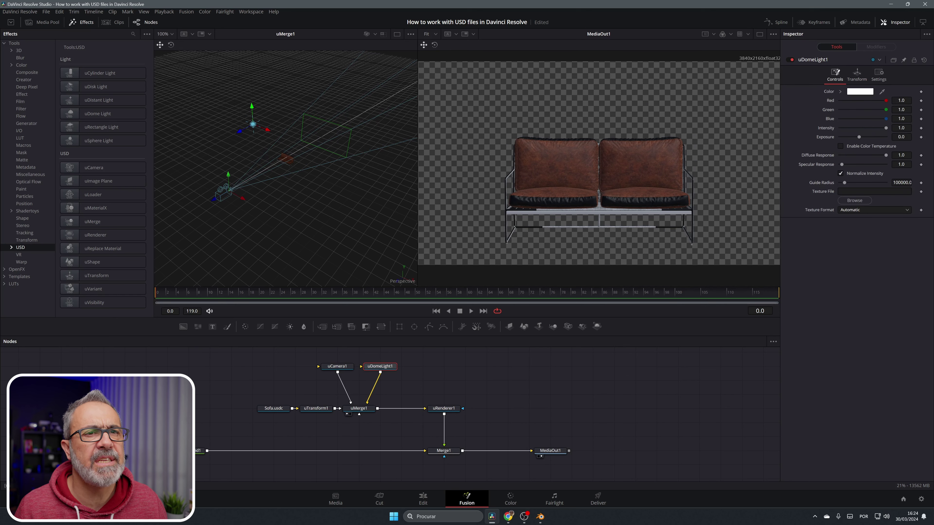
{"action": "left_click", "coordinate": [901, 128]}
{"action": "type", "text": "1"}
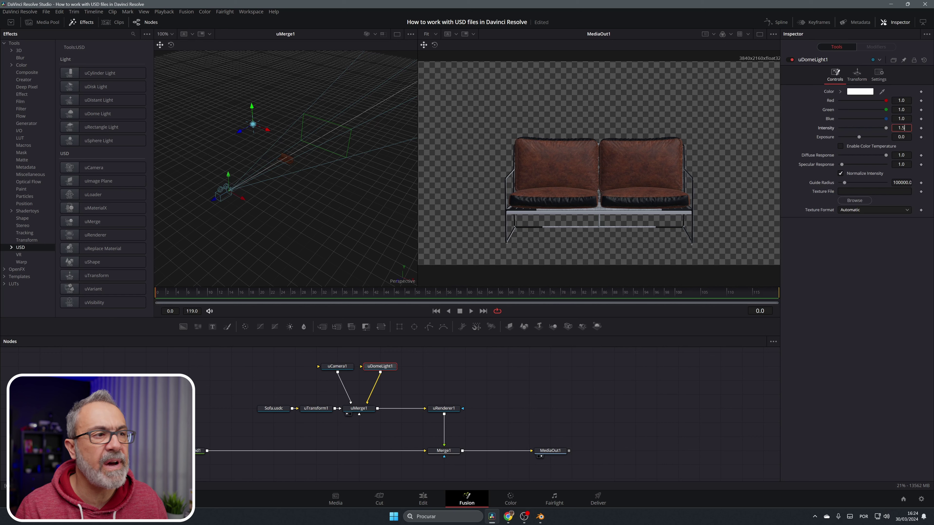
{"action": "type", "text": ".5"}
{"action": "key", "text": "Tab"}
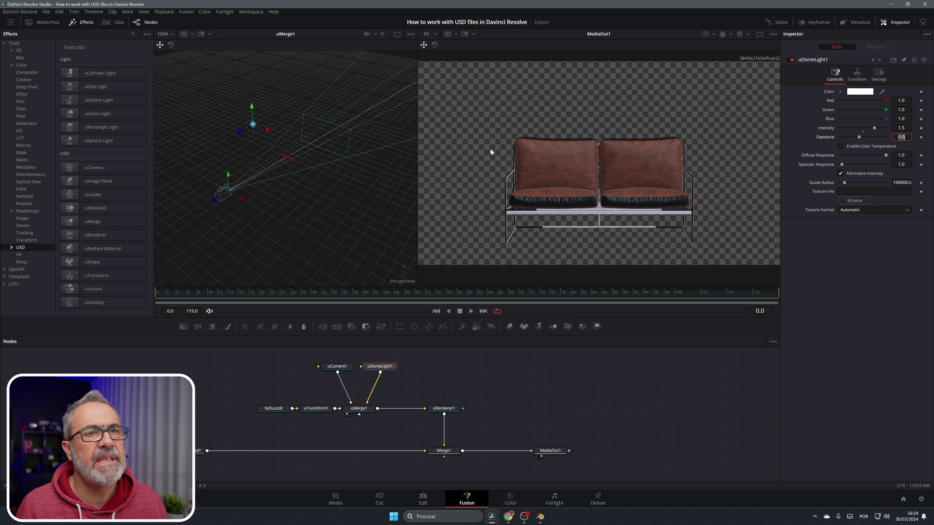
{"action": "mouse_move", "coordinate": [860, 136]}
{"action": "left_mouse_down"}
{"action": "mouse_move", "coordinate": [869, 137]}
{"action": "mouse_move", "coordinate": [850, 139]}
{"action": "mouse_move", "coordinate": [864, 139]}
{"action": "left_mouse_up"}
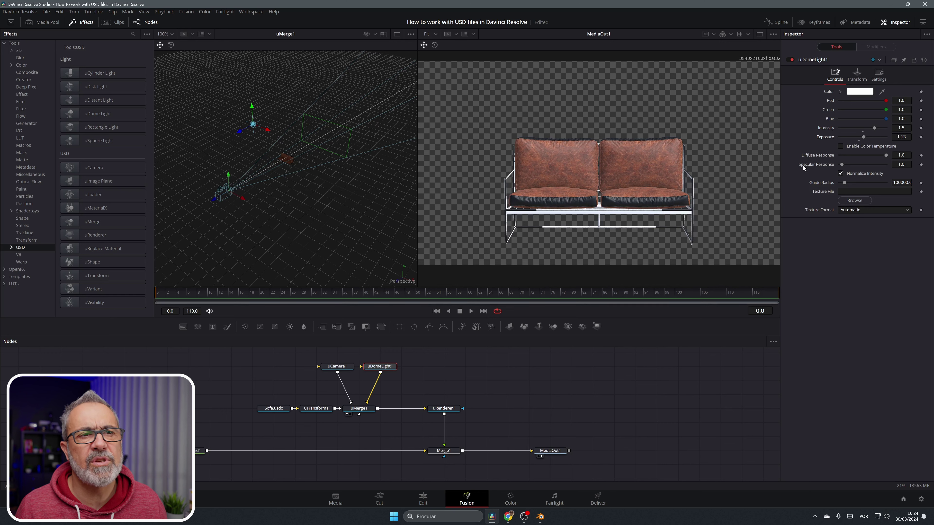
Enable the dome light's color temperature, keeping it at 6500 after trying other values, and lower the diffuse response to about 0.961
{"action": "left_click", "coordinate": [842, 146]}
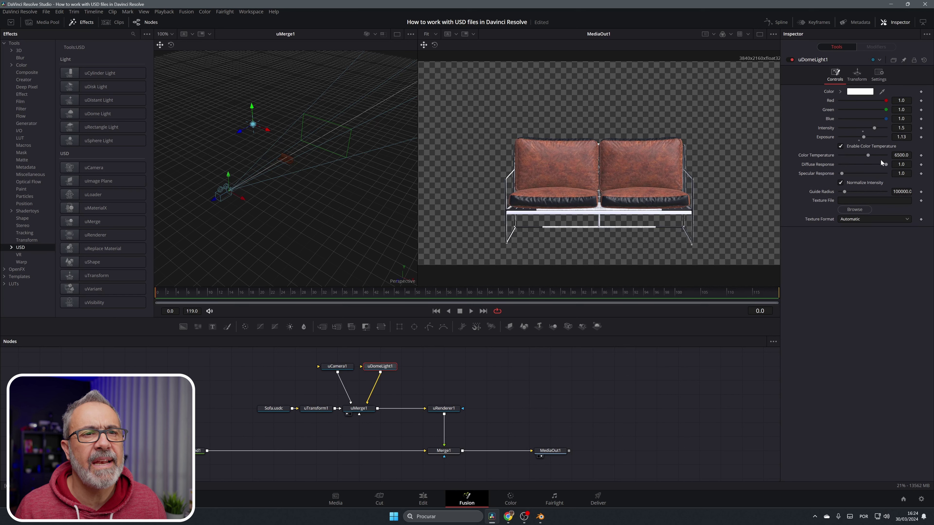
{"action": "left_click_drag", "start_coordinate": [868, 156], "coordinate": [886, 166]}
{"action": "double_click", "coordinate": [823, 154]}
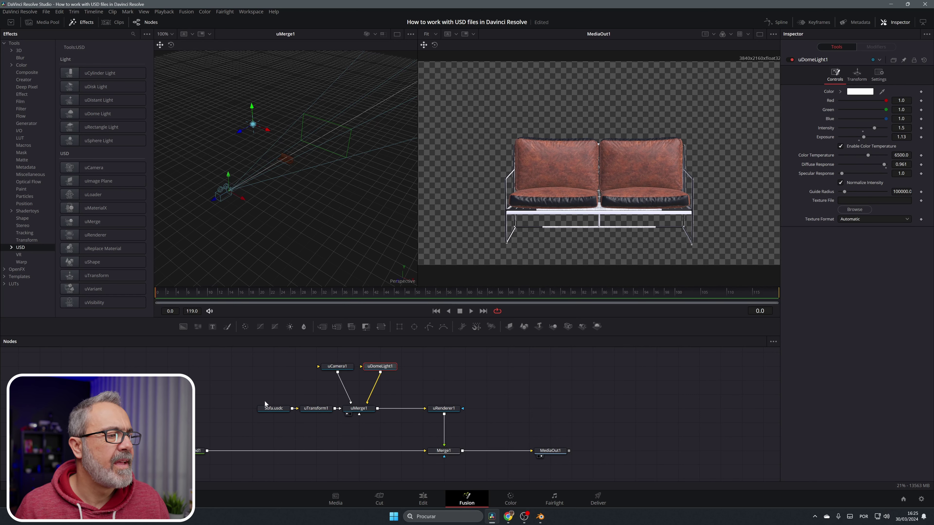
Add a uShape node with the Capsule shape below uMerge1 and connect its output to uMerge1
{"action": "left_click", "coordinate": [280, 410]}
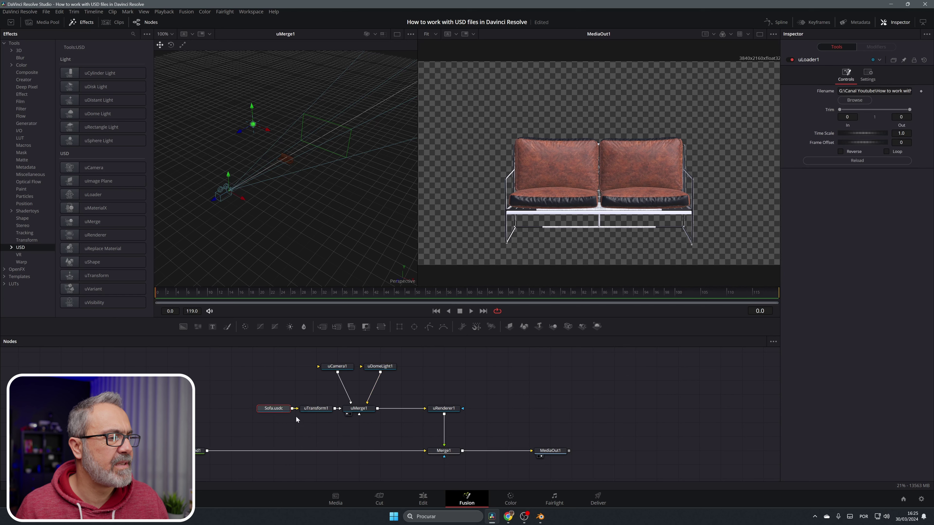
{"action": "mouse_move", "coordinate": [268, 413]}
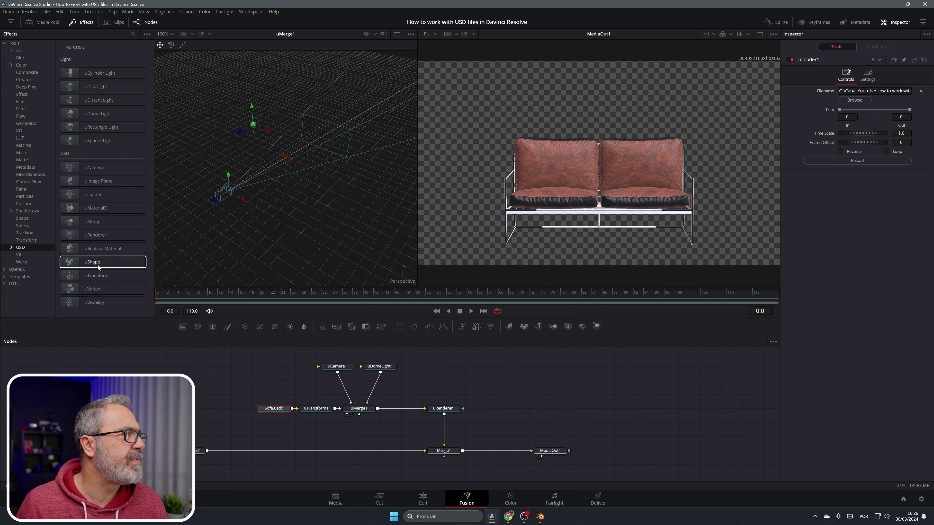
{"action": "left_click_drag", "start_coordinate": [96, 262], "coordinate": [307, 307]}
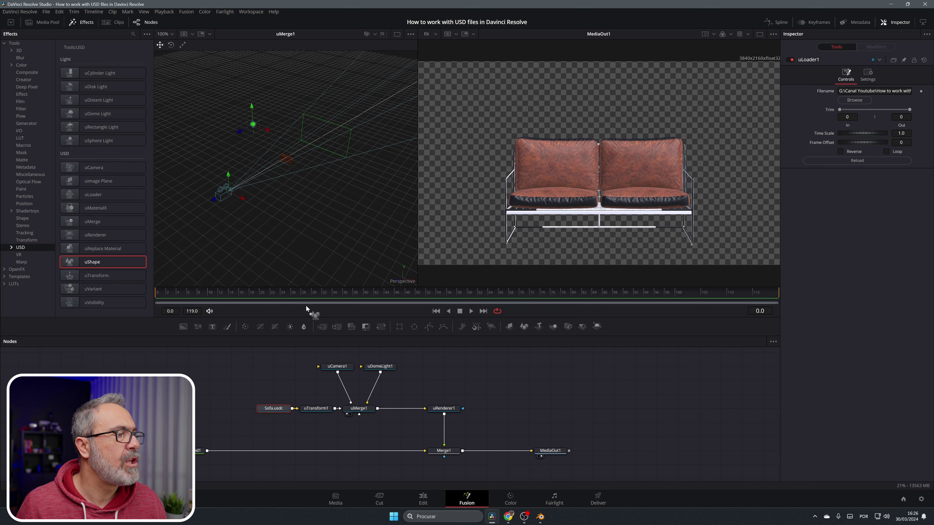
{"action": "left_click_drag", "start_coordinate": [359, 436], "coordinate": [360, 437]}
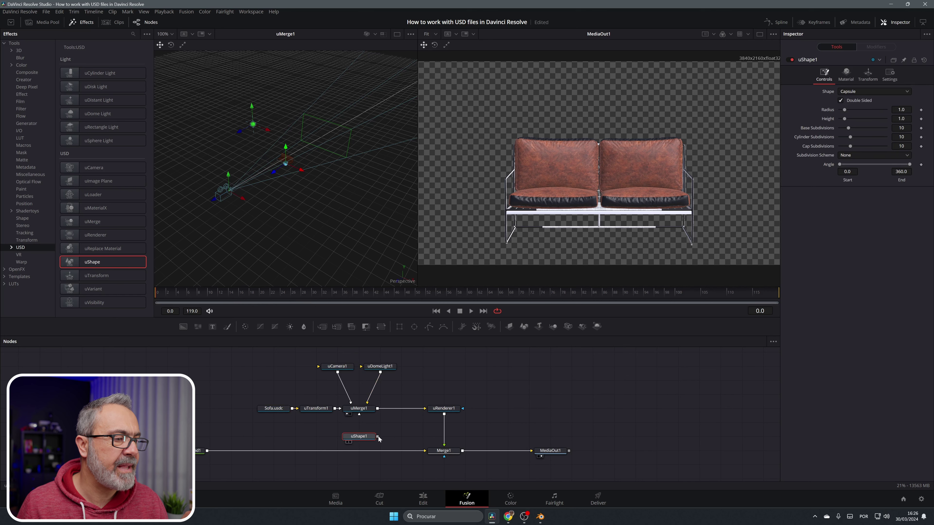
{"action": "left_click_drag", "start_coordinate": [377, 437], "coordinate": [302, 433]}
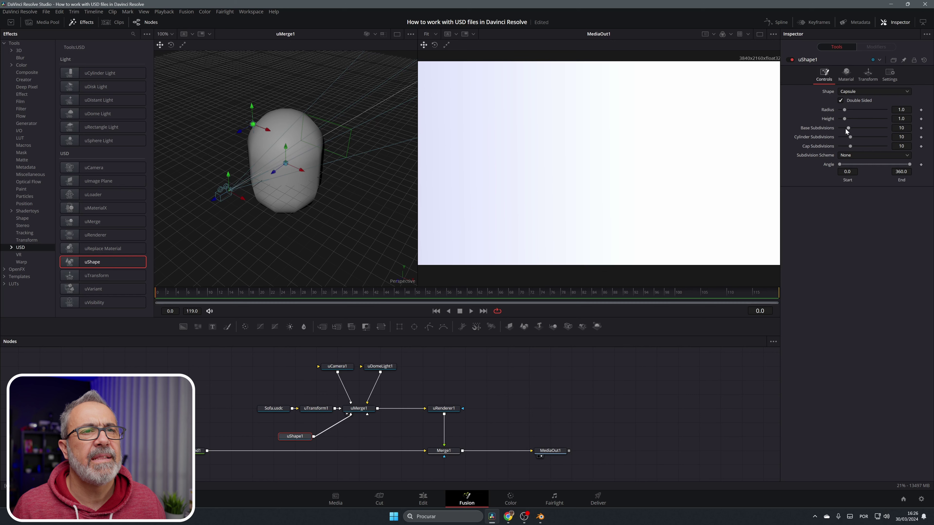
Raise the capsule's base subdivisions to 40 and cylinder subdivisions to 35, and try its start angle before returning it to 0
{"action": "left_click_drag", "start_coordinate": [849, 128], "coordinate": [880, 137]}
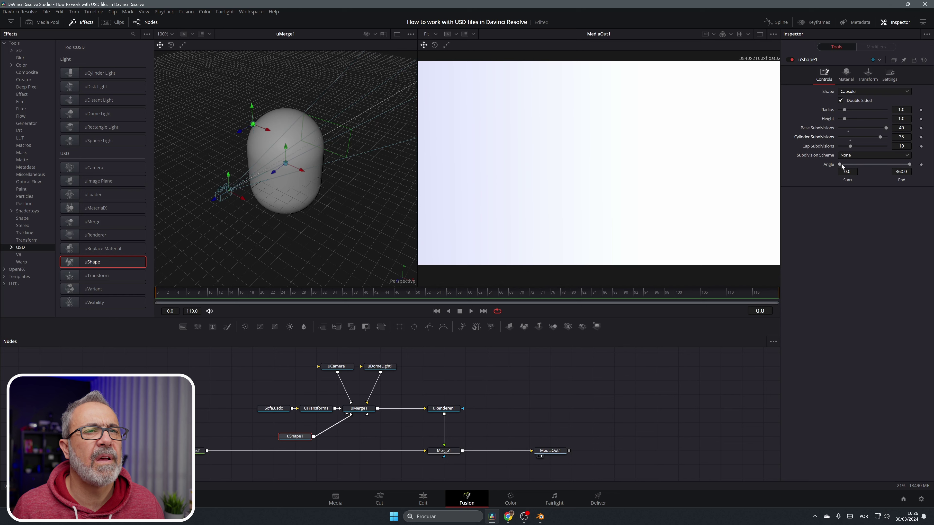
{"action": "mouse_move", "coordinate": [841, 164]}
{"action": "left_mouse_down"}
{"action": "mouse_move", "coordinate": [872, 164]}
{"action": "mouse_move", "coordinate": [833, 166]}
{"action": "left_mouse_up"}
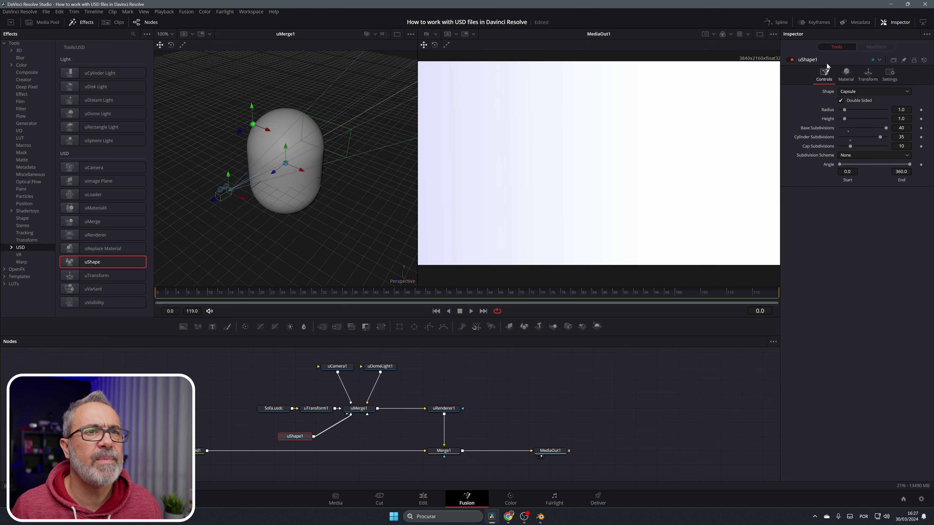
Set the diffuse color of uShape1's material to pure red, #ff0000
{"action": "left_click", "coordinate": [845, 76]}
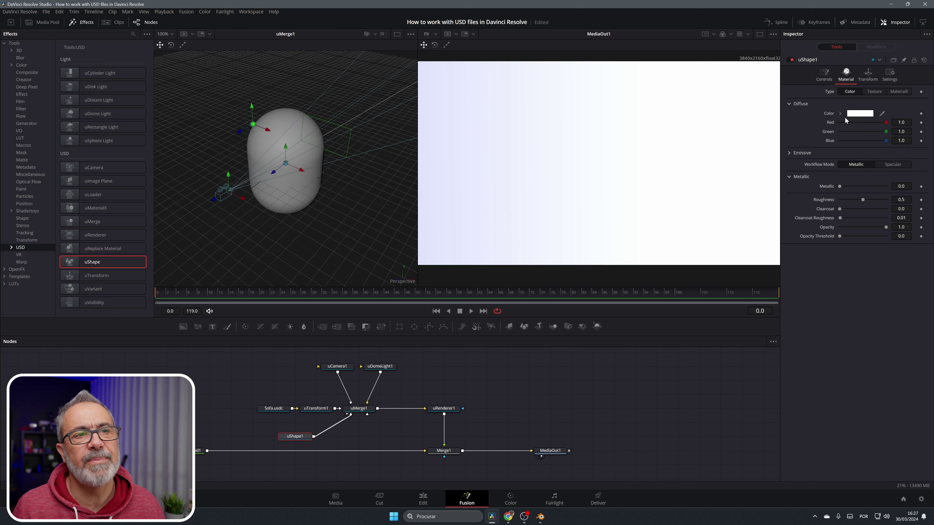
{"action": "left_click", "coordinate": [859, 114]}
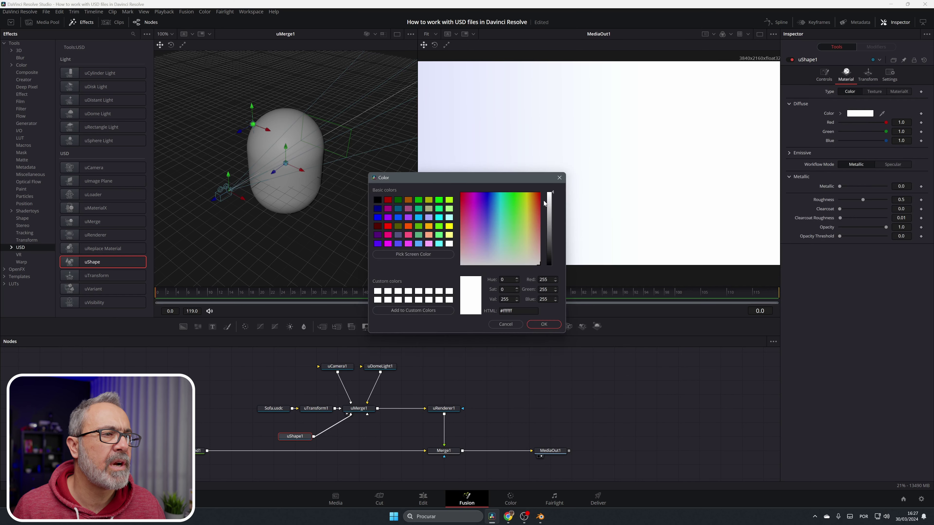
{"action": "left_click", "coordinate": [540, 199]}
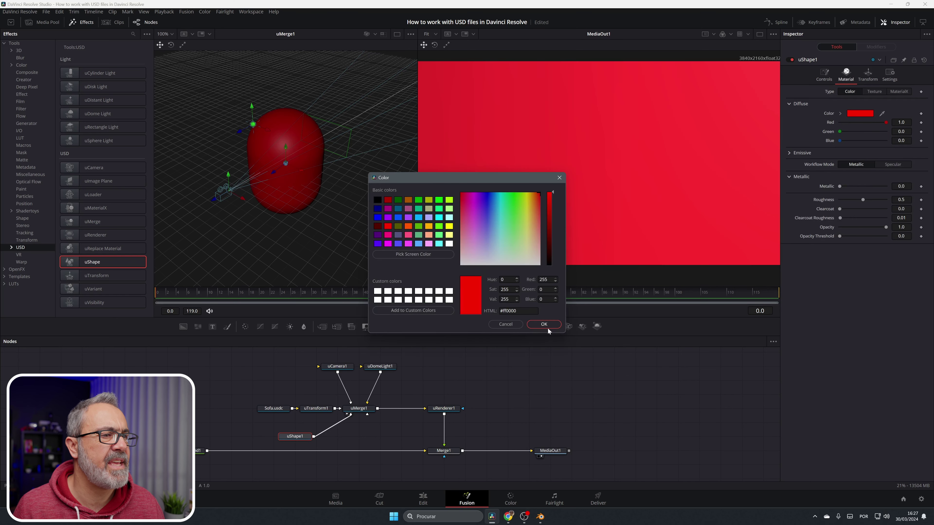
{"action": "left_click", "coordinate": [544, 324]}
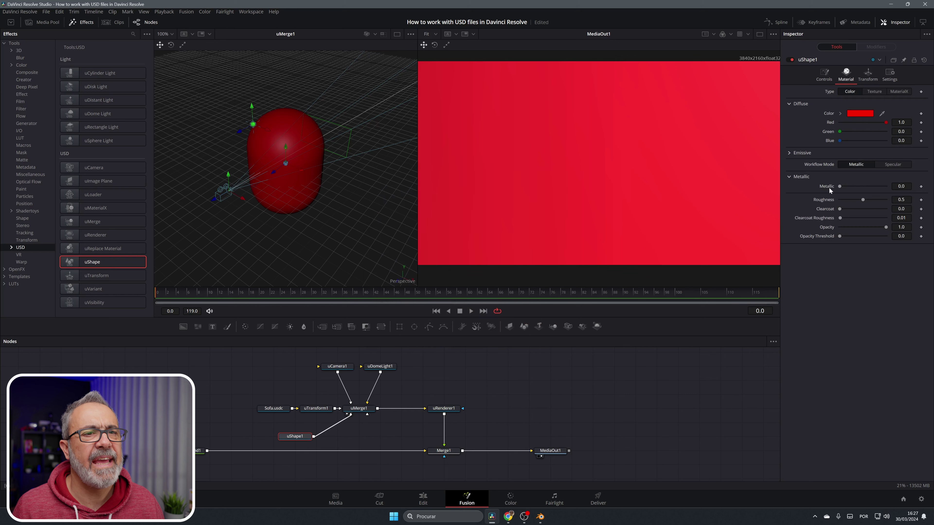
Scale uShape1 down to 0.045 and raise it to about 0.171 in Y, in front of the sofa's backrest
{"action": "left_click", "coordinate": [866, 75]}
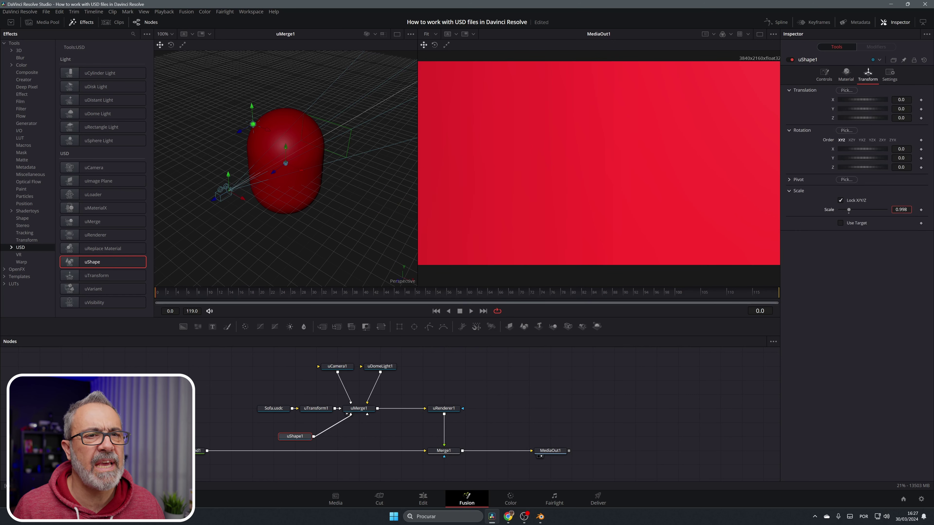
{"action": "left_click_drag", "start_coordinate": [901, 209], "coordinate": [860, 210]}
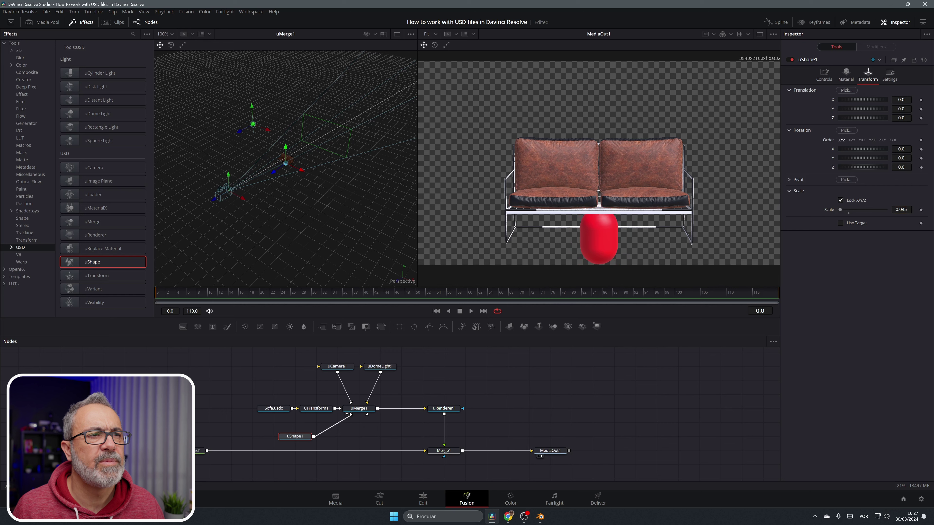
{"action": "left_click", "coordinate": [899, 118]}
{"action": "left_click_drag", "start_coordinate": [901, 109], "coordinate": [916, 108]}
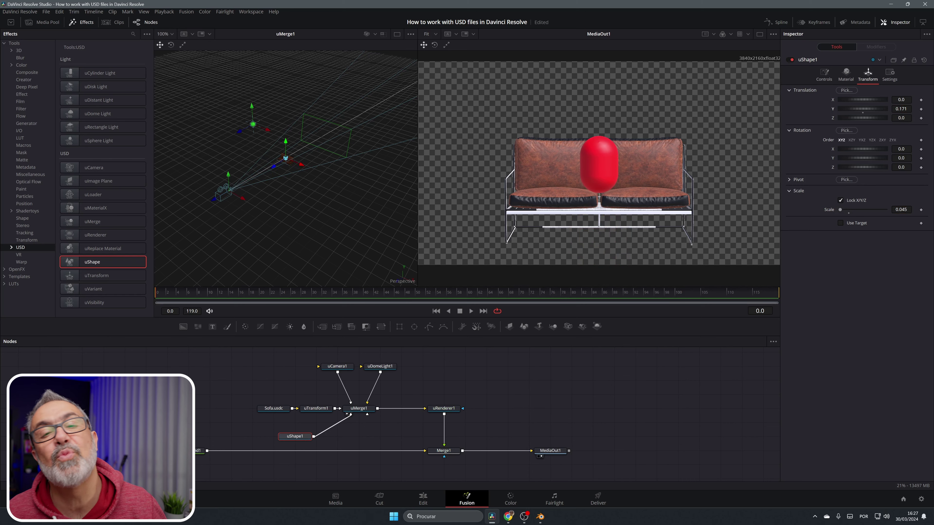
Give uShape1's red material a metallic value of 1.0 and roughness of 0.0 in the Metallic workflow mode
{"action": "left_click", "coordinate": [846, 76]}
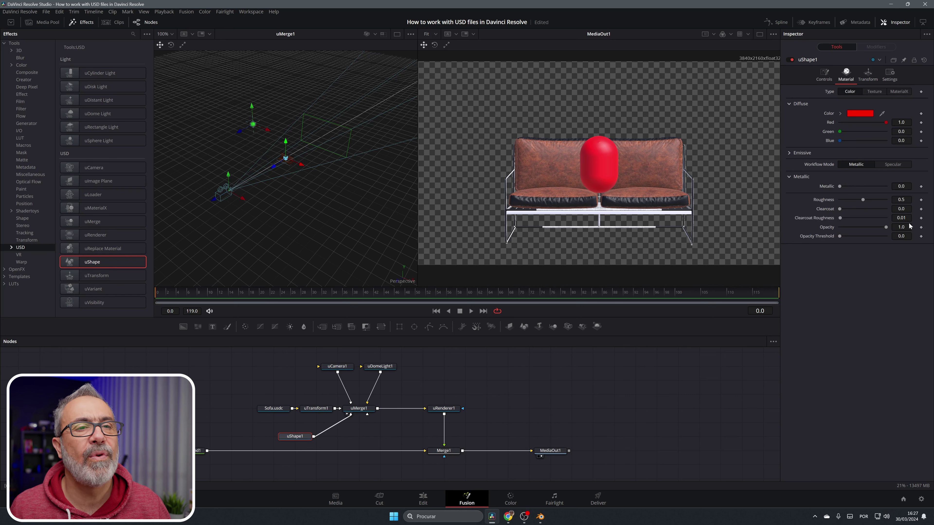
{"action": "left_click", "coordinate": [894, 165]}
{"action": "left_click", "coordinate": [855, 165]}
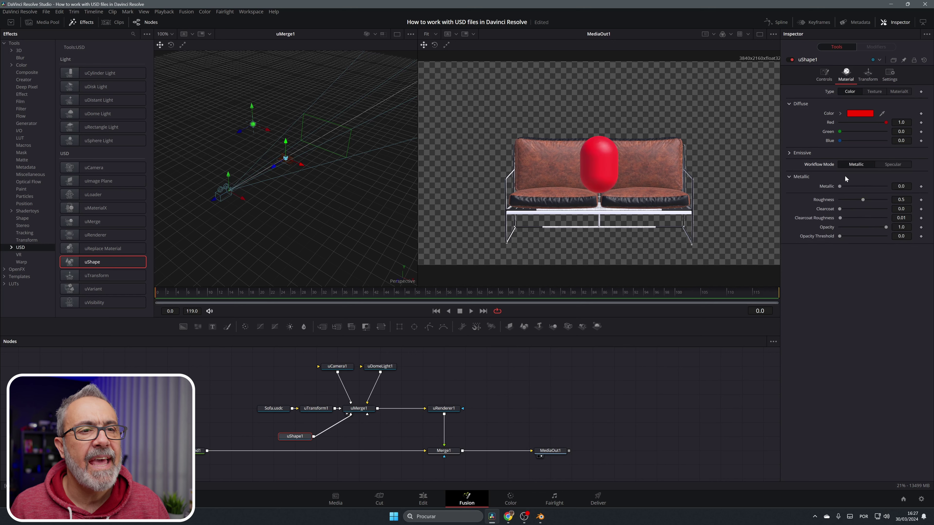
{"action": "left_click_drag", "start_coordinate": [854, 185], "coordinate": [895, 190]}
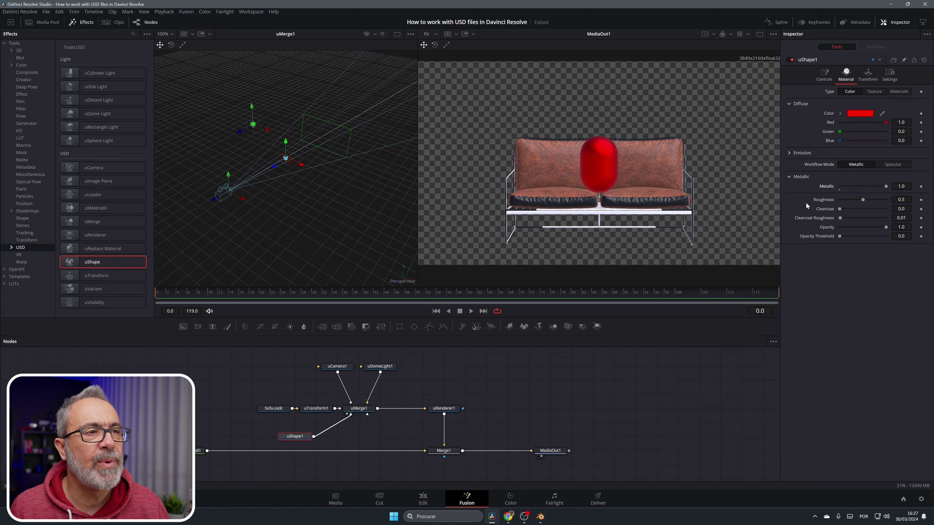
{"action": "left_click_drag", "start_coordinate": [862, 201], "coordinate": [829, 202]}
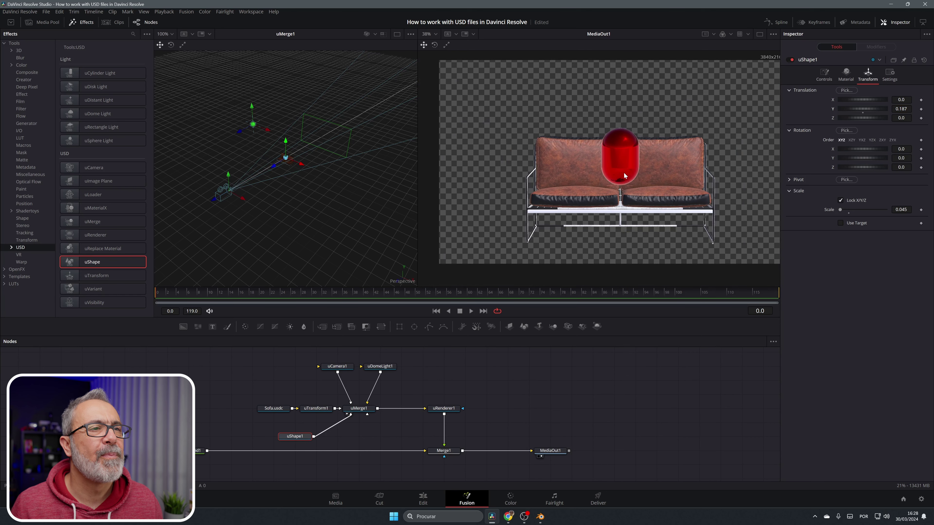
Set the clearcoat of uShape1's material to 0.213 and its clearcoat roughness to 0.0
{"action": "left_click", "coordinate": [843, 77]}
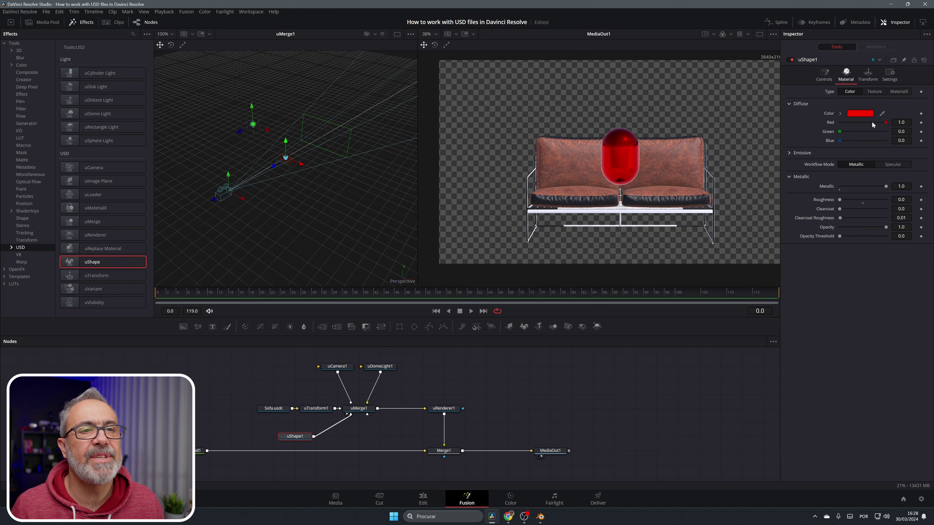
{"action": "left_click_drag", "start_coordinate": [839, 209], "coordinate": [895, 220]}
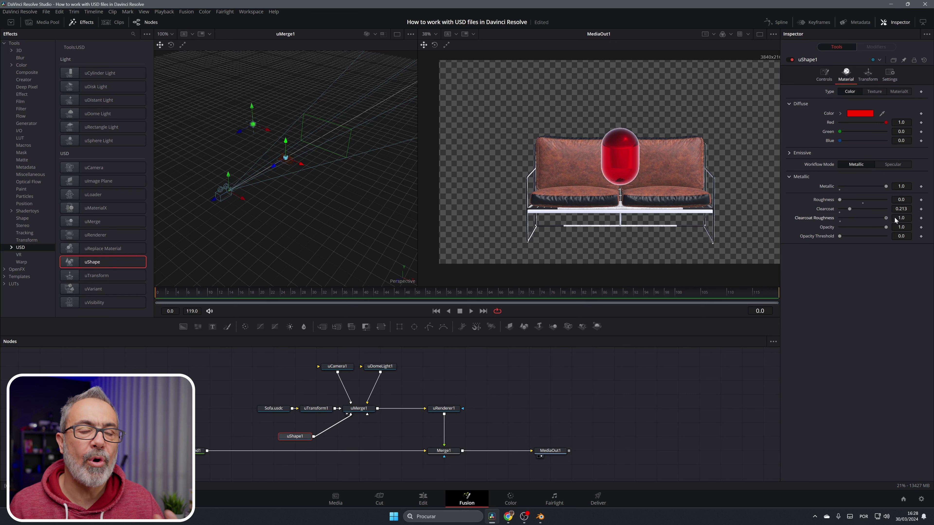
{"action": "left_click_drag", "start_coordinate": [866, 215], "coordinate": [835, 215]}
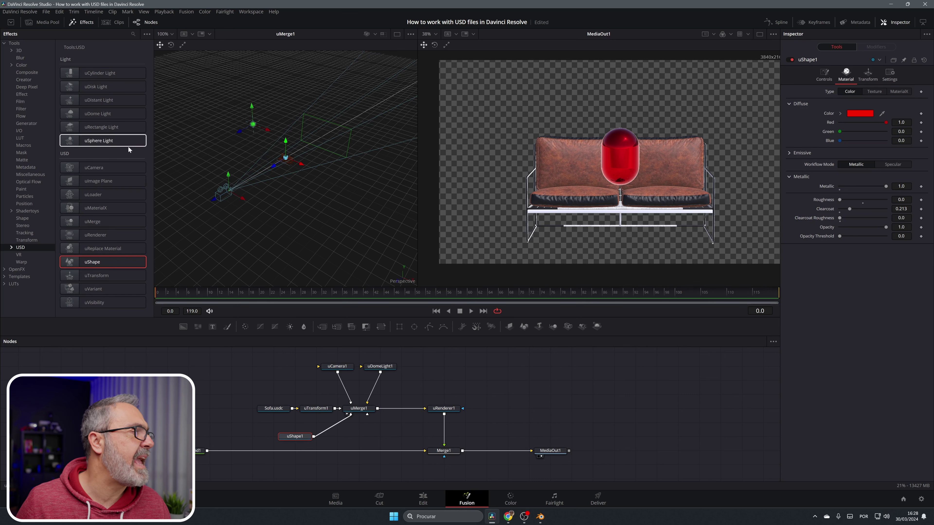
Insert a uReplaceMaterial node between uShape1 and uMerge1 and set its material type to Texture
{"action": "left_click", "coordinate": [110, 251]}
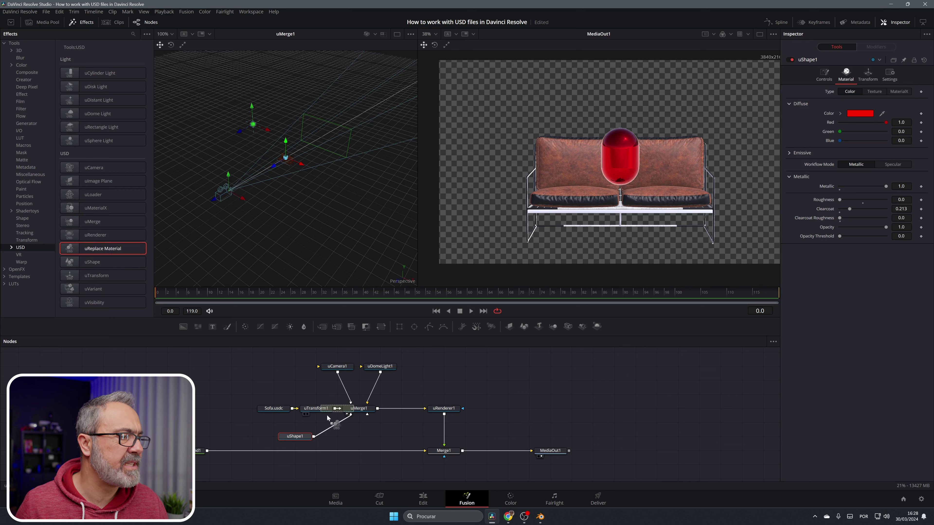
{"action": "left_click_drag", "start_coordinate": [328, 418], "coordinate": [272, 438]}
{"action": "left_click", "coordinate": [875, 171]}
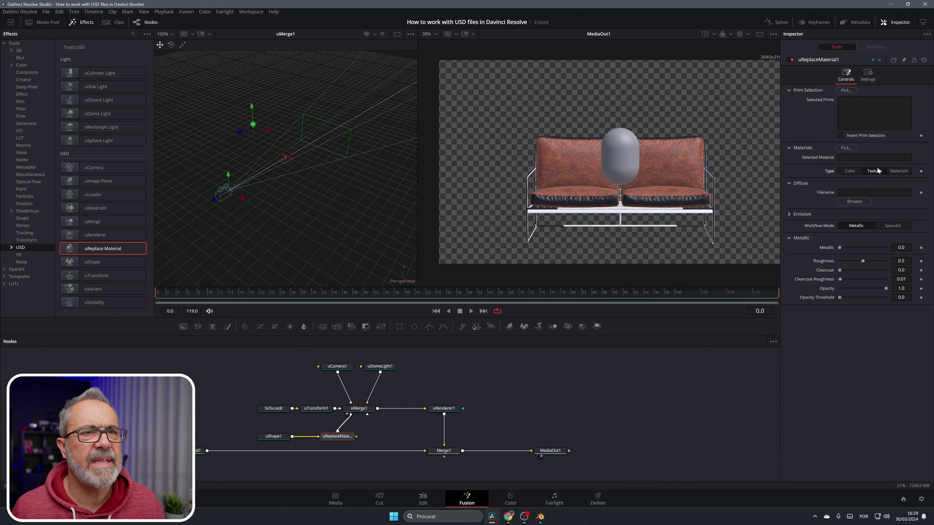
{"action": "left_click", "coordinate": [851, 172]}
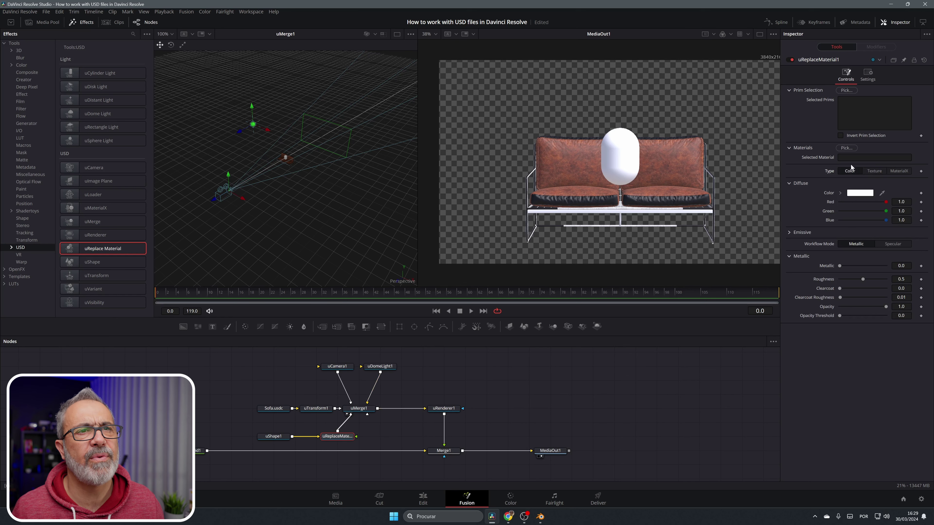
{"action": "left_click", "coordinate": [876, 171]}
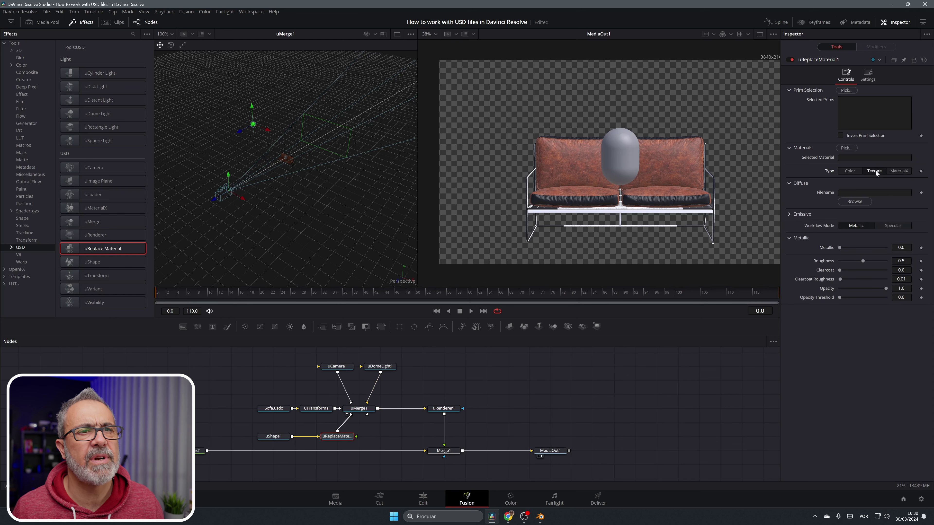
Load metal-1.png from the textures folder as the diffuse texture of uReplaceMaterial1
{"action": "left_click", "coordinate": [855, 202]}
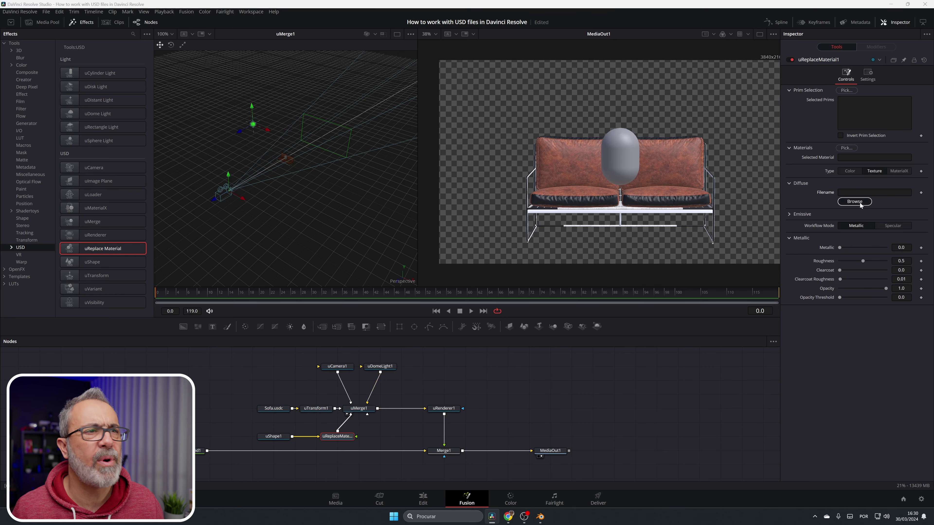
{"action": "left_click", "coordinate": [193, 86]}
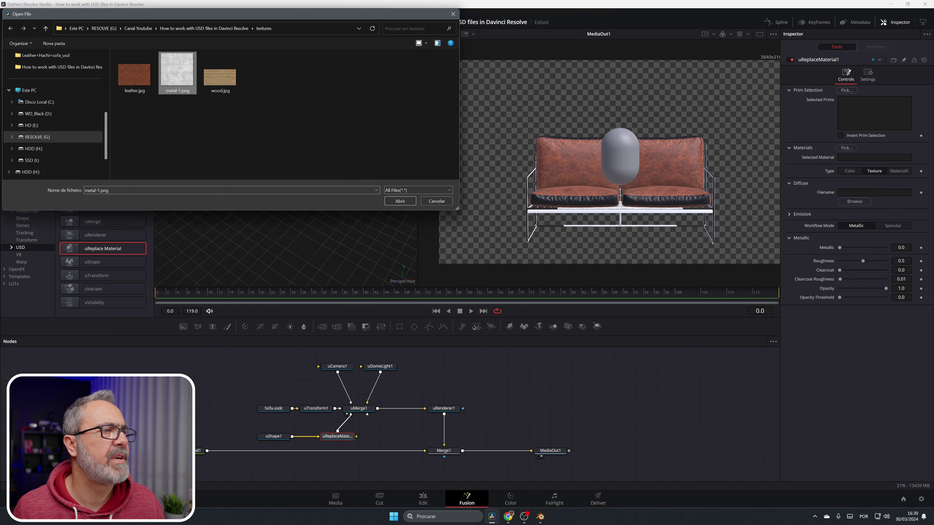
{"action": "left_click", "coordinate": [400, 201]}
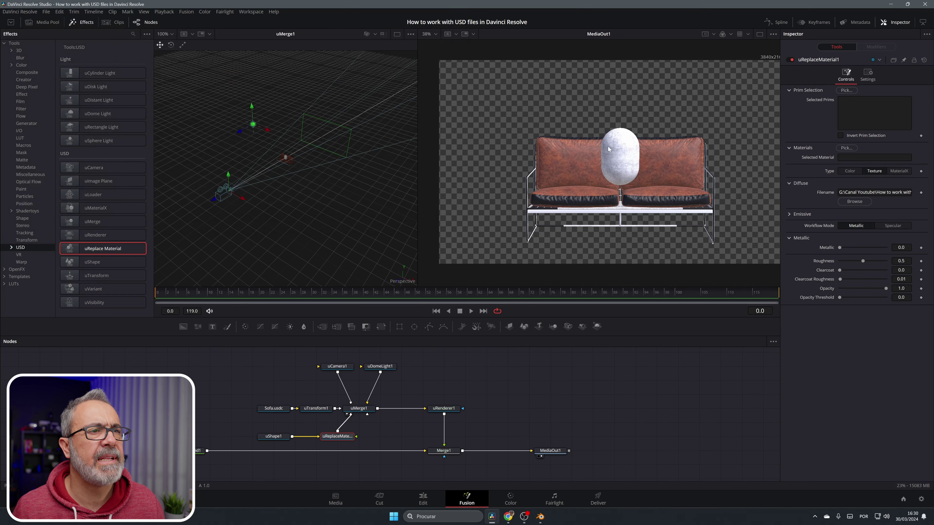
In Metallic workflow mode, set the replacement material's metallic to 0.496, roughness to 0.0, clearcoat to 0.378 and clearcoat roughness to 0.0
{"action": "scroll", "coordinate": [637, 195], "scroll_direction": "up", "scroll_amount": 2}
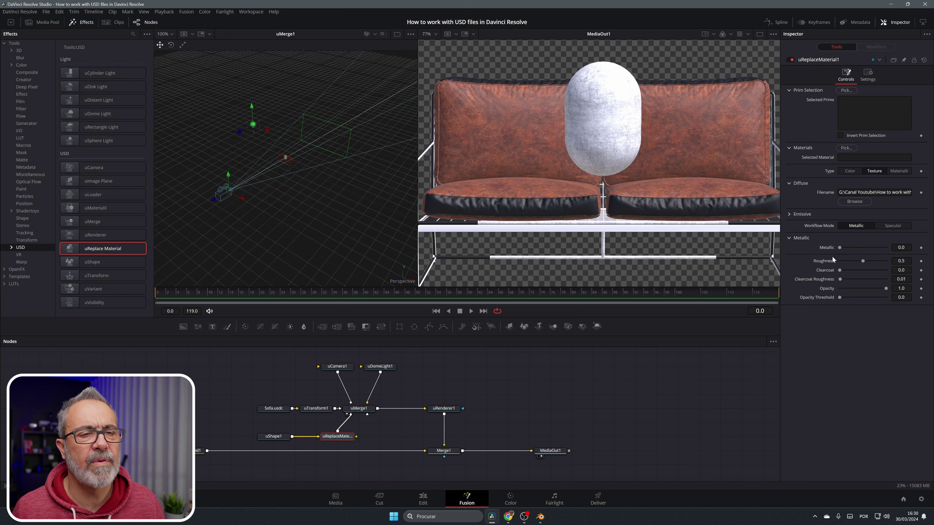
{"action": "left_click", "coordinate": [898, 227]}
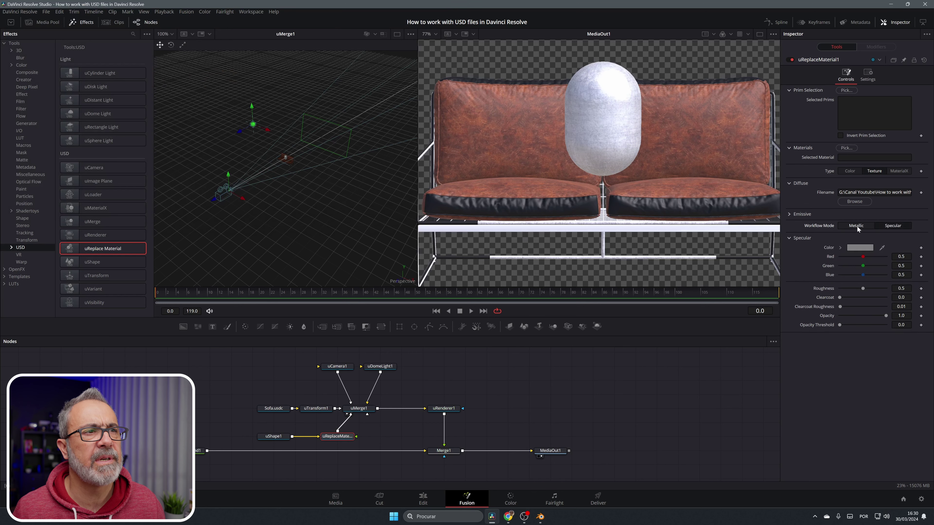
{"action": "left_click", "coordinate": [858, 227]}
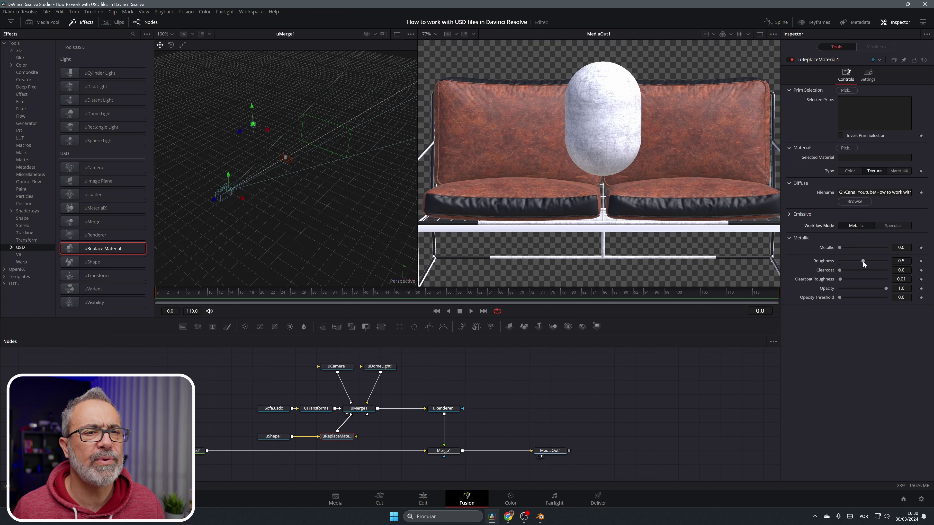
{"action": "left_click_drag", "start_coordinate": [864, 261], "coordinate": [830, 262]}
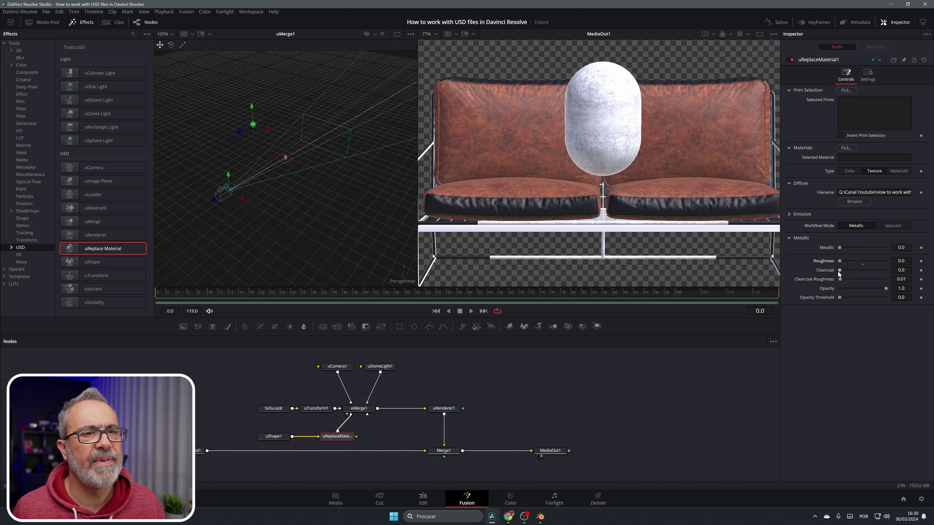
{"action": "left_click_drag", "start_coordinate": [839, 271], "coordinate": [810, 250]}
{"action": "key", "text": "ctrl+z"}
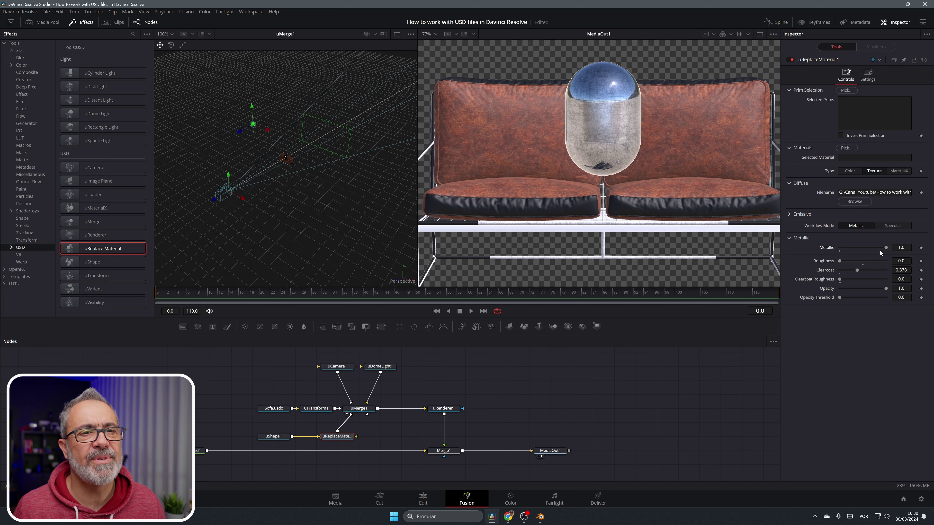
{"action": "left_click_drag", "start_coordinate": [886, 247], "coordinate": [863, 249]}
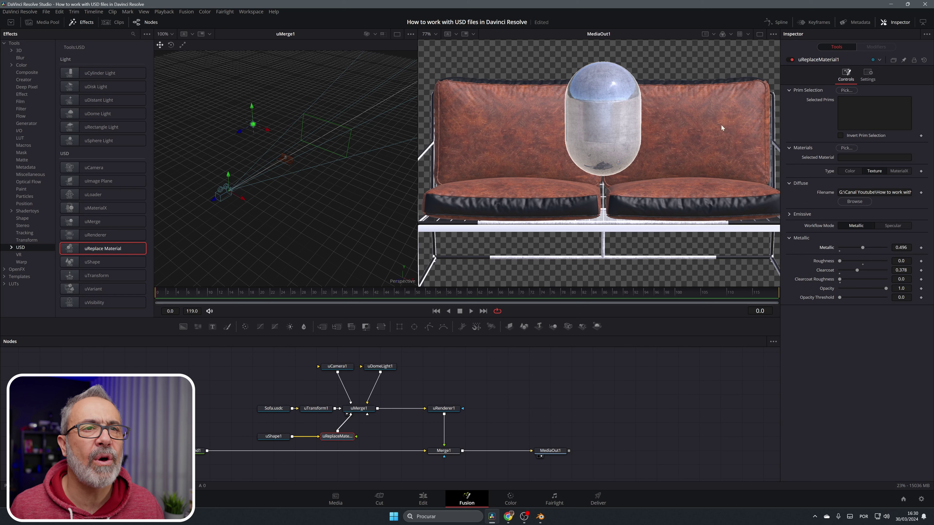
Try the Cone, Cube and Cylinder shapes on uShape1 one after another
{"action": "left_click", "coordinate": [279, 436]}
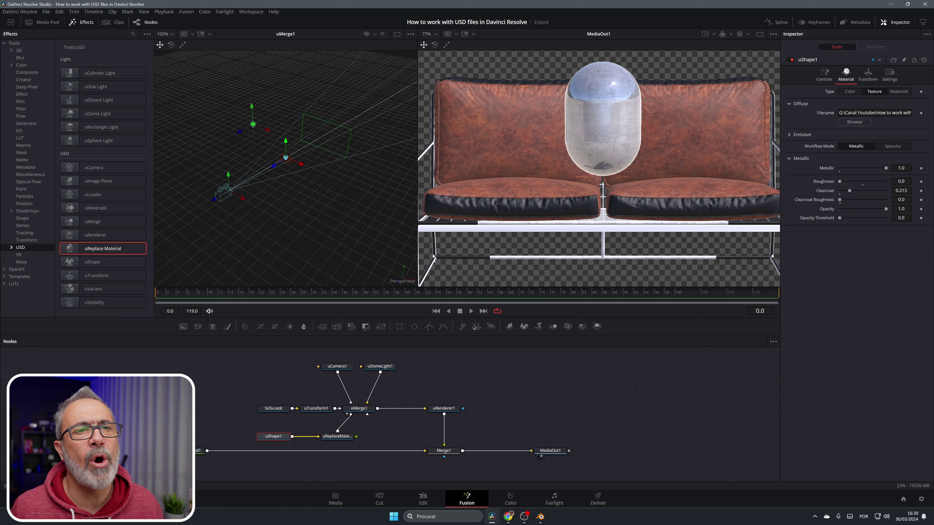
{"action": "left_click", "coordinate": [824, 74]}
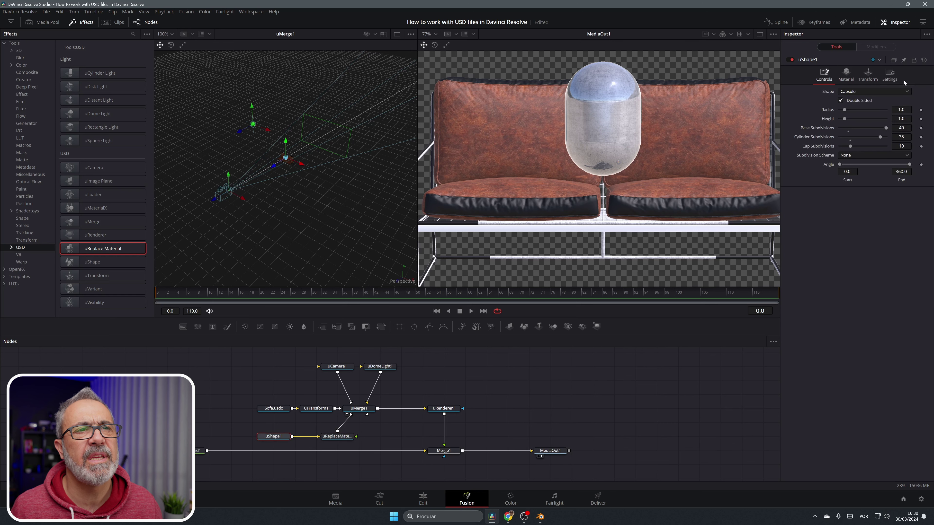
{"action": "left_click", "coordinate": [873, 90]}
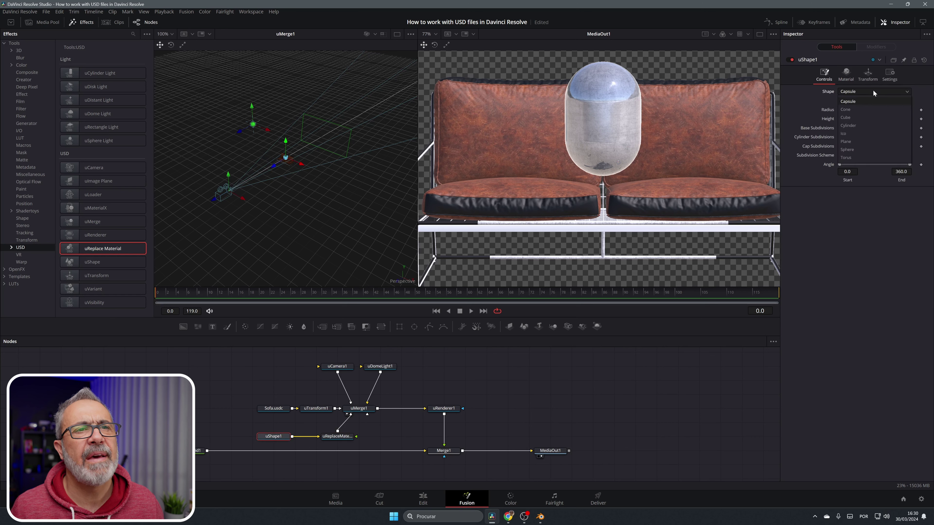
{"action": "left_click", "coordinate": [856, 109]}
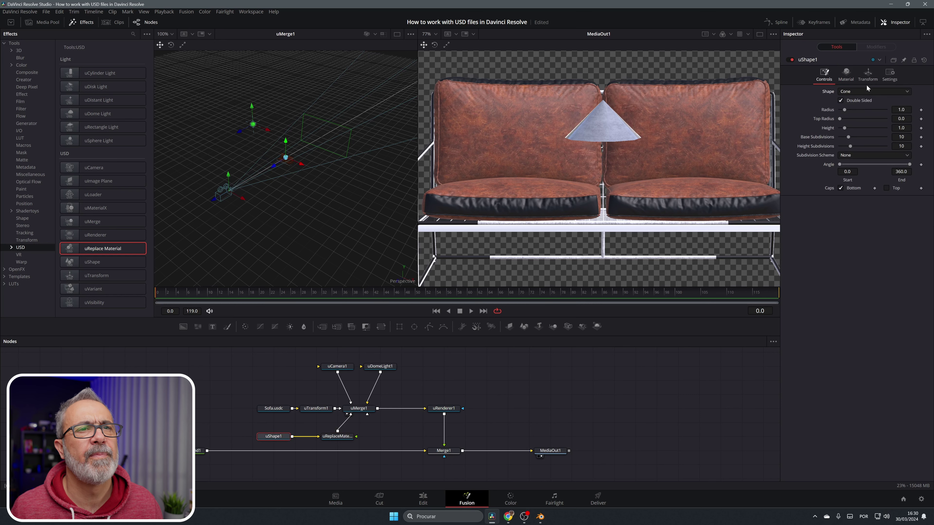
{"action": "left_click", "coordinate": [865, 91]}
{"action": "left_click", "coordinate": [856, 106]}
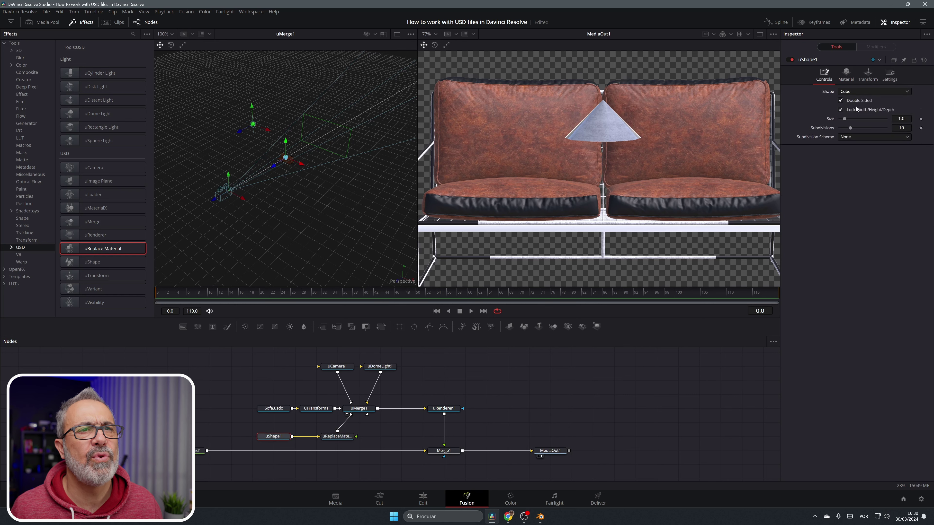
{"action": "left_click", "coordinate": [863, 91]}
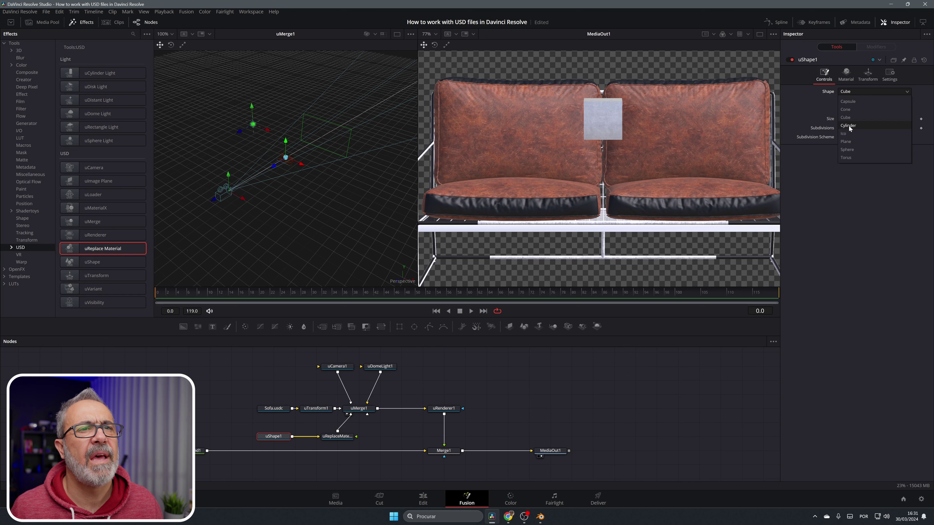
{"action": "left_click", "coordinate": [849, 125]}
Try the Ico shape with 11 subdivisions and the Plane shape on uShape1
{"action": "left_click", "coordinate": [865, 90]}
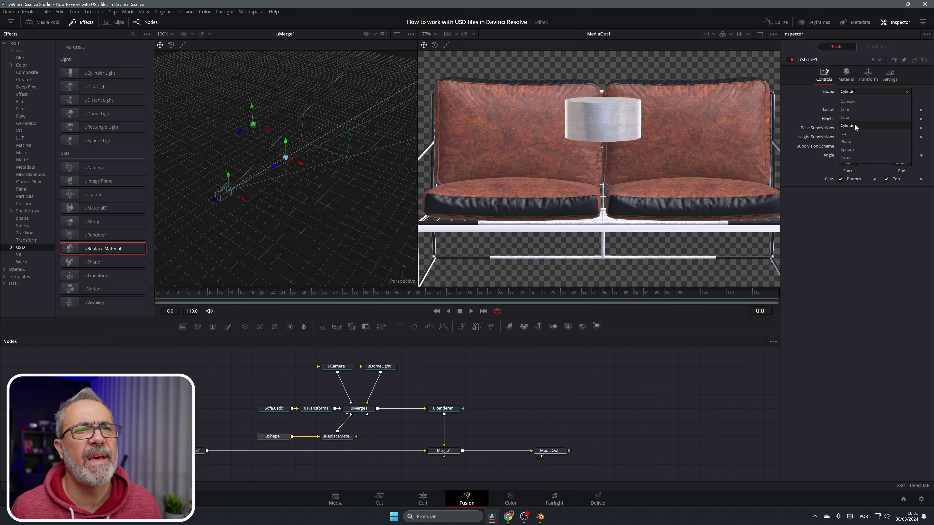
{"action": "left_click", "coordinate": [848, 133]}
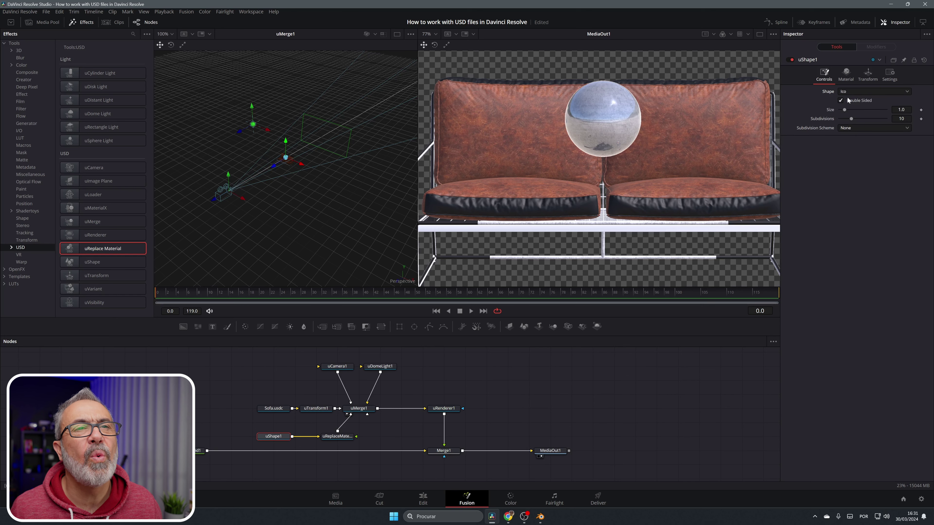
{"action": "mouse_move", "coordinate": [844, 111]}
{"action": "left_mouse_down"}
{"action": "mouse_move", "coordinate": [854, 112]}
{"action": "mouse_move", "coordinate": [845, 111]}
{"action": "left_mouse_up"}
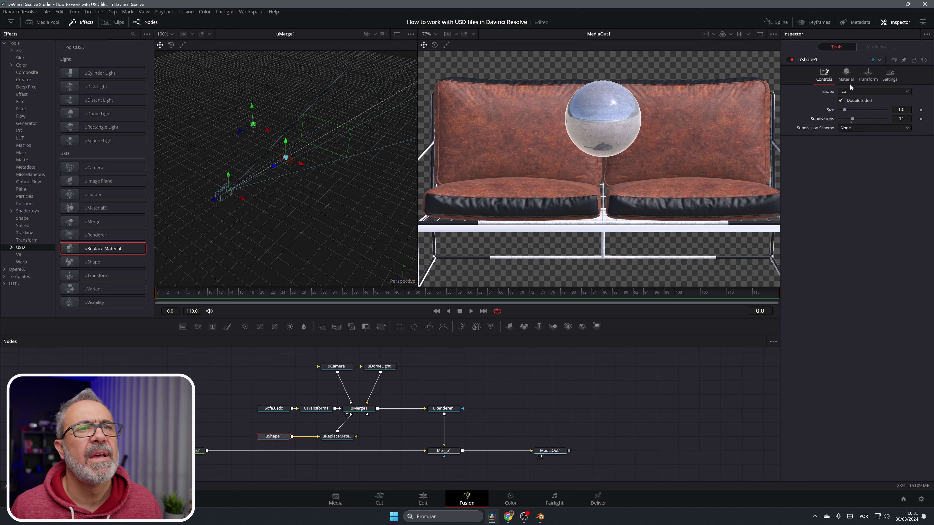
{"action": "left_click", "coordinate": [857, 92]}
{"action": "left_click", "coordinate": [851, 141]}
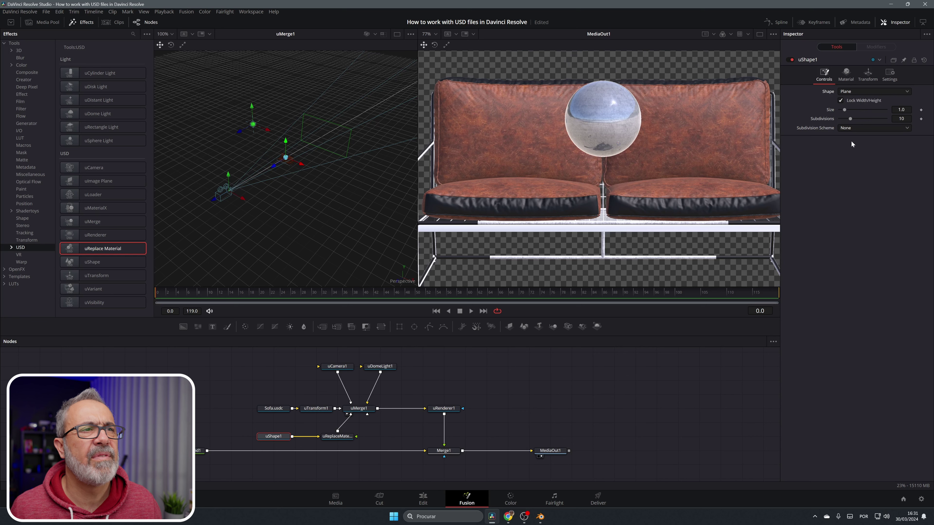
Change uShape1 to a Sphere with 40 base subdivisions, 40 height subdivisions and a radius of 1.73
{"action": "left_click", "coordinate": [861, 93]}
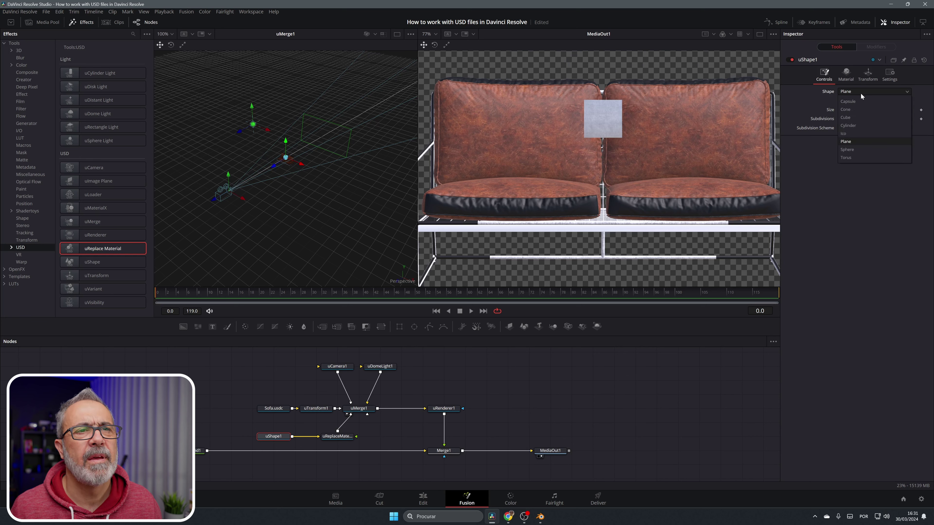
{"action": "left_click", "coordinate": [848, 150]}
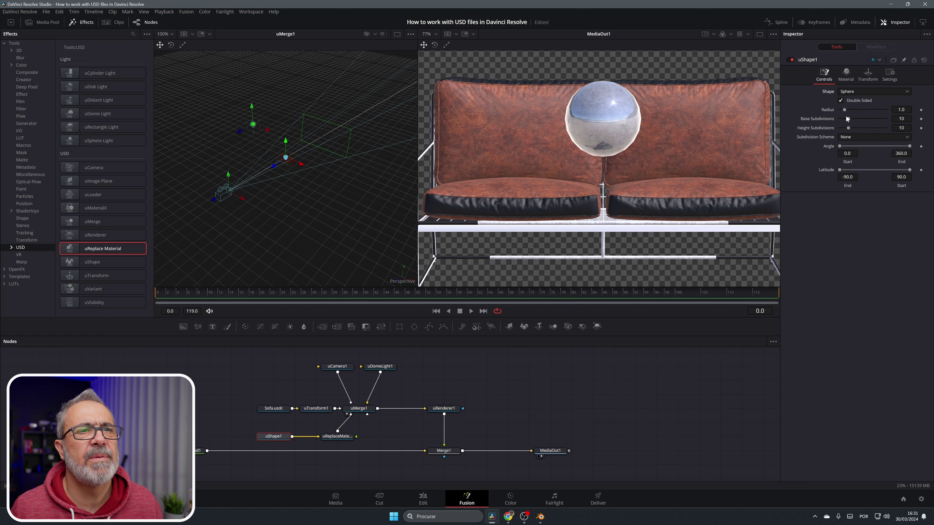
{"action": "left_click_drag", "start_coordinate": [849, 118], "coordinate": [907, 130]}
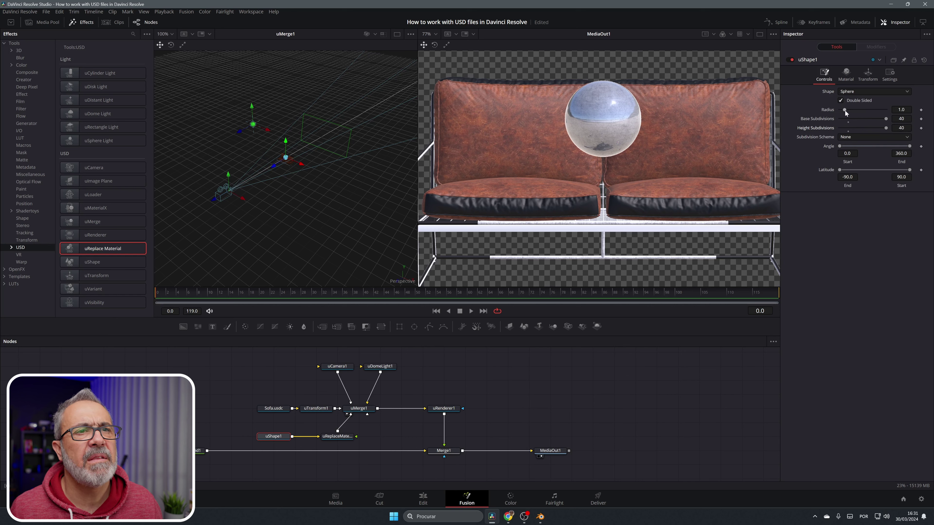
{"action": "left_click_drag", "start_coordinate": [845, 110], "coordinate": [849, 112]}
Try a start angle of 182 on the sphere and restore its full 0 to 360 range
{"action": "left_click_drag", "start_coordinate": [844, 147], "coordinate": [874, 146]}
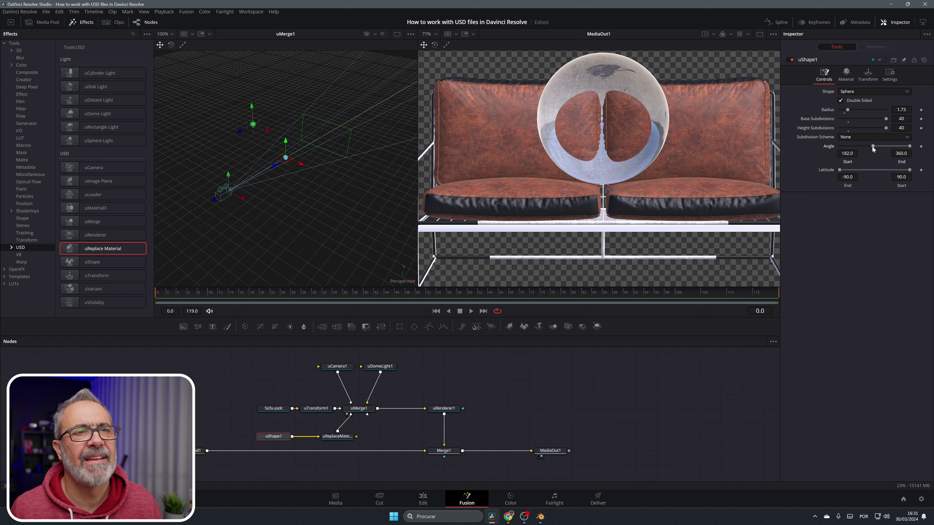
{"action": "left_click_drag", "start_coordinate": [836, 147], "coordinate": [830, 167]}
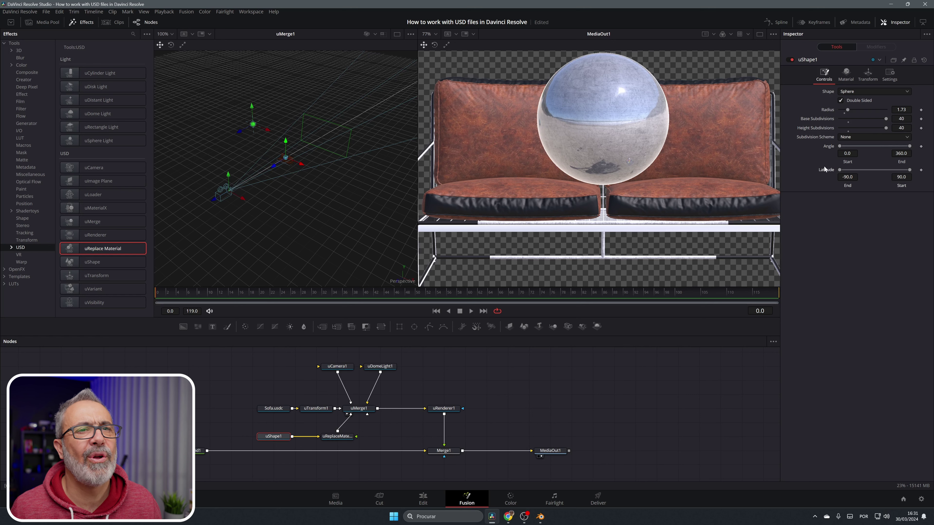
{"action": "mouse_move", "coordinate": [907, 151]}
{"action": "left_mouse_down"}
{"action": "mouse_move", "coordinate": [843, 152]}
{"action": "mouse_move", "coordinate": [923, 150]}
{"action": "left_mouse_up"}
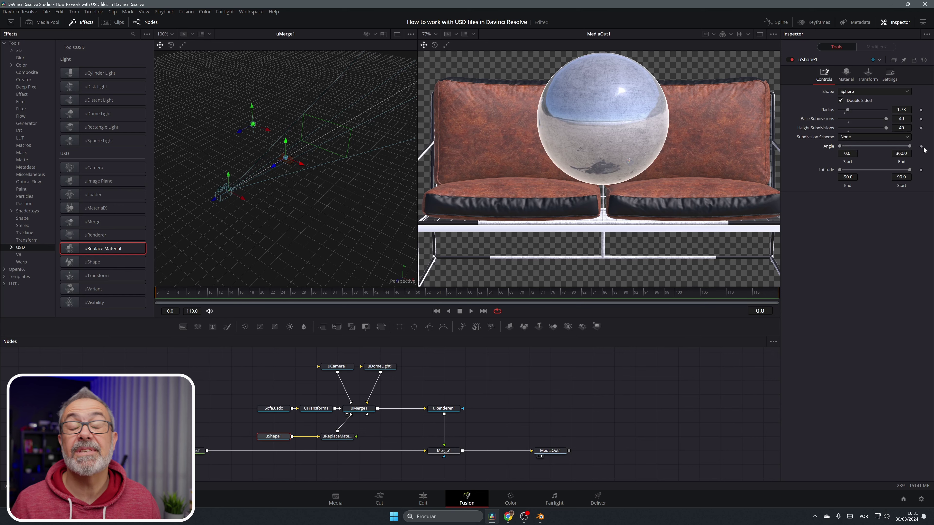